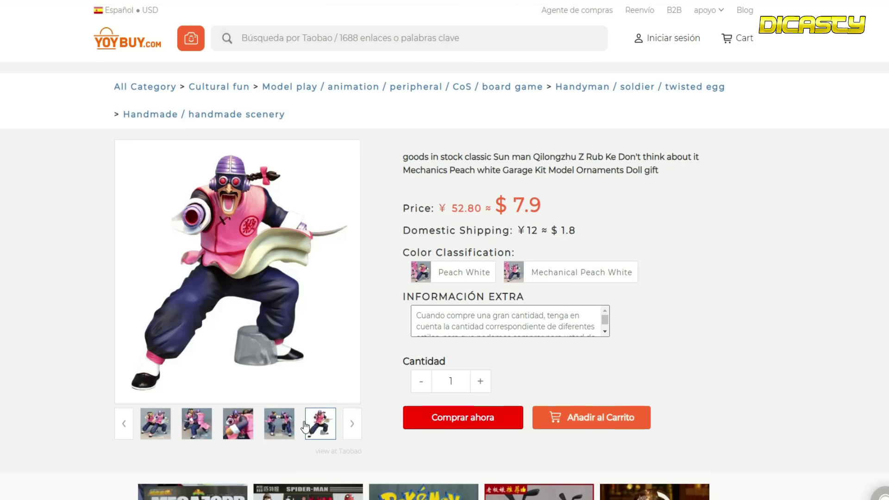
- Look through the figure's product photos, ending on the first picture of both versions
{"action": "left_click", "coordinate": [211, 427]}
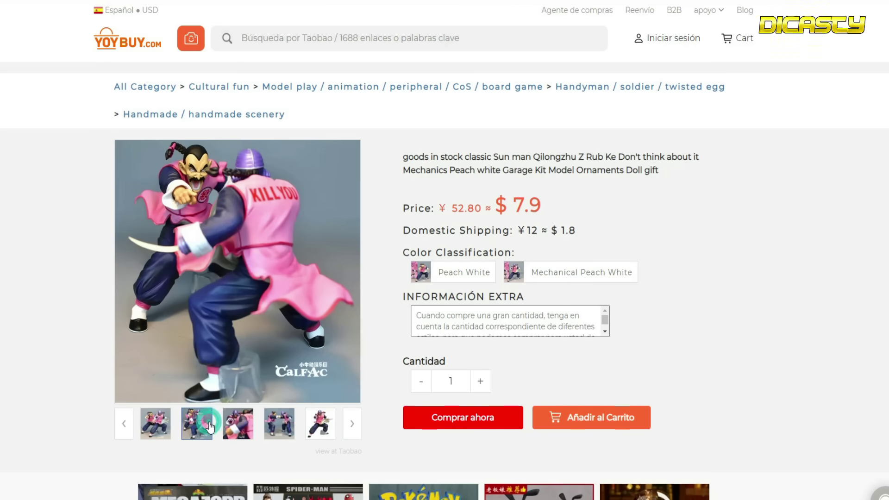
{"action": "left_click", "coordinate": [158, 432]}
{"action": "left_click", "coordinate": [611, 430]}
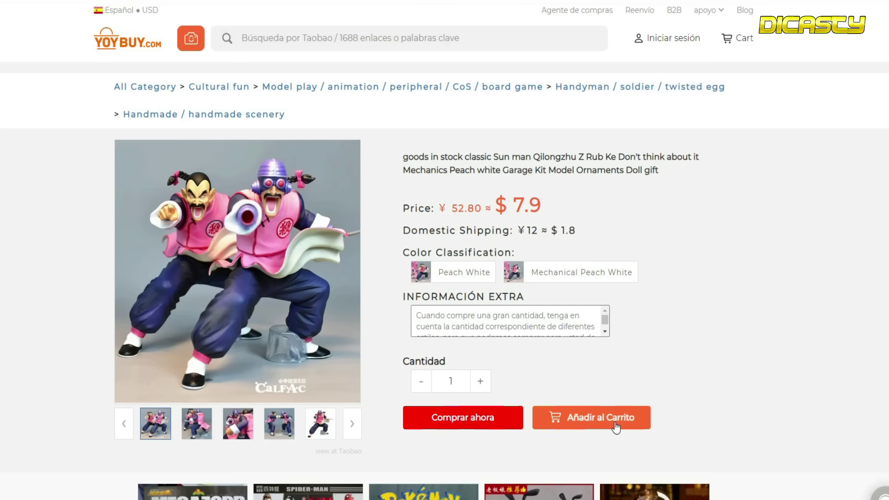
- Choose the Mechanical Peach White variant of the figure and add it to the cart
{"action": "left_click", "coordinate": [486, 421]}
{"action": "left_click", "coordinate": [597, 278]}
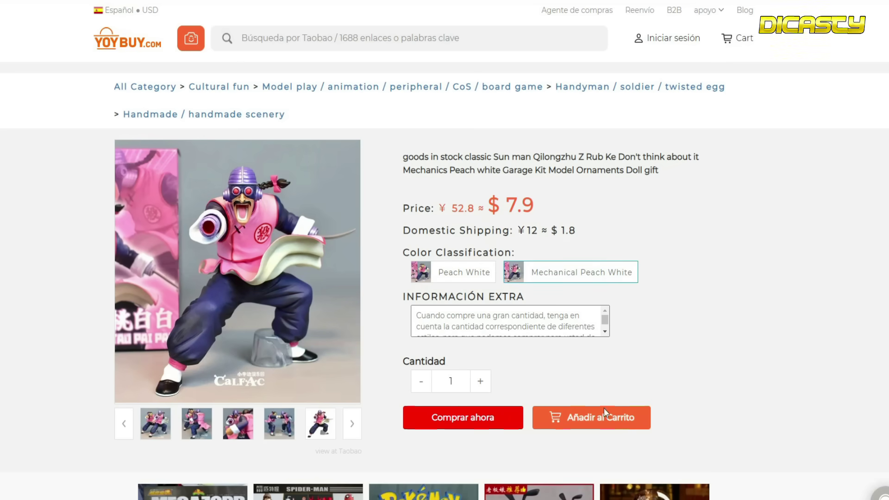
{"action": "left_click", "coordinate": [608, 418]}
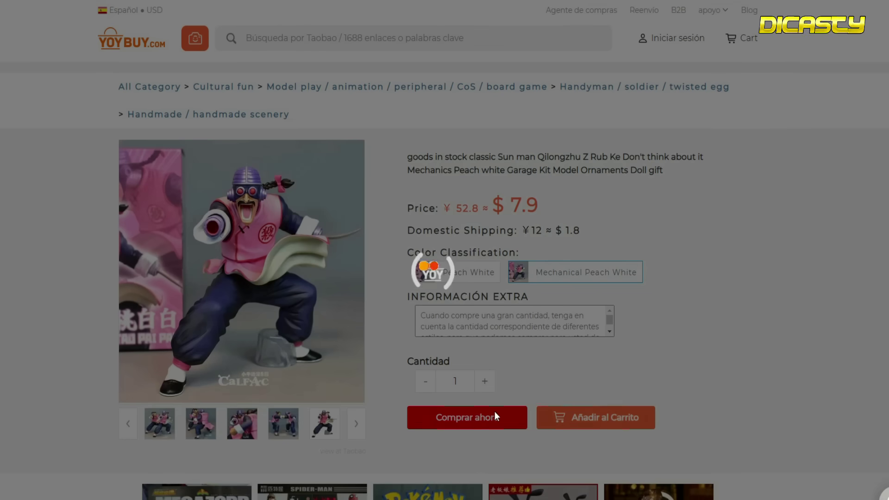
{"action": "left_click", "coordinate": [488, 292]}
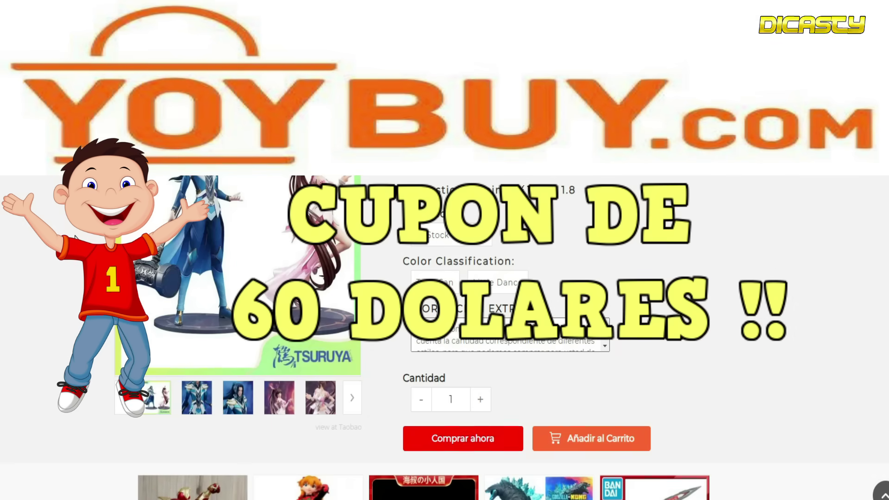
- Examine the related products and description images on the other figure's product page
{"action": "scroll", "coordinate": [59, 287], "scroll_direction": "down", "scroll_amount": 5}
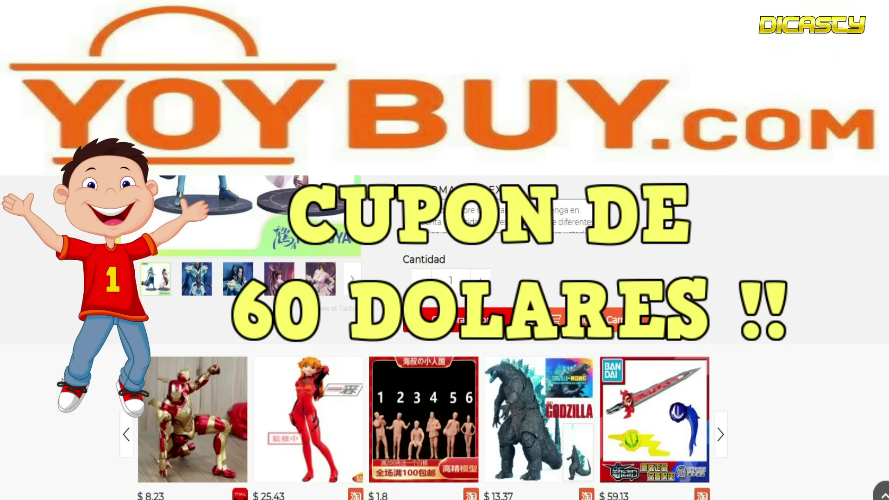
{"action": "scroll", "coordinate": [62, 380], "scroll_direction": "down", "scroll_amount": 10}
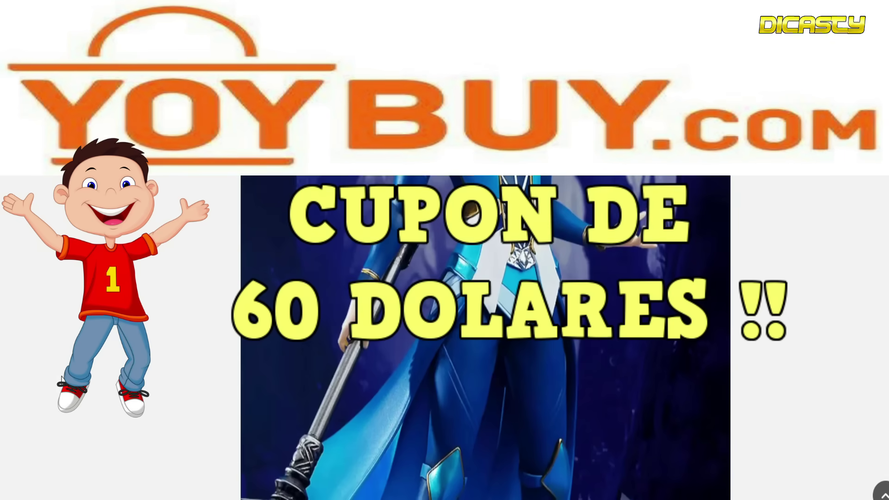
{"action": "scroll", "coordinate": [61, 379], "scroll_direction": "down", "scroll_amount": 3}
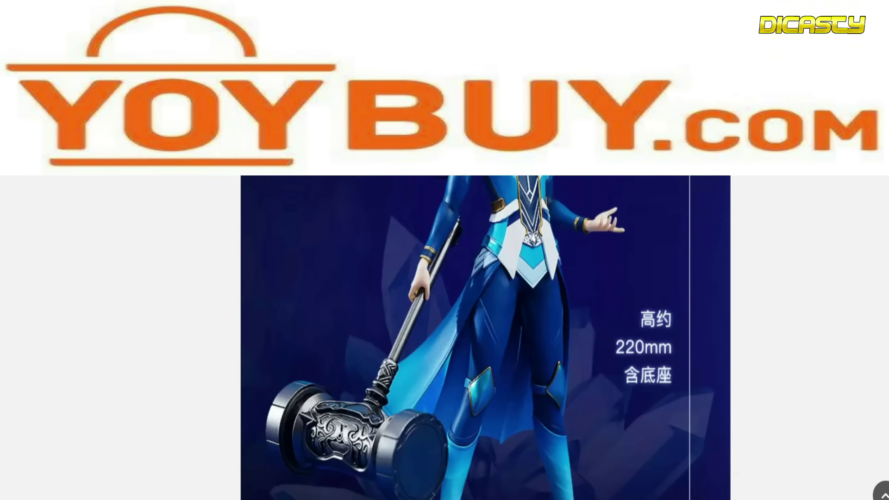
{"action": "left_click", "coordinate": [769, 499]}
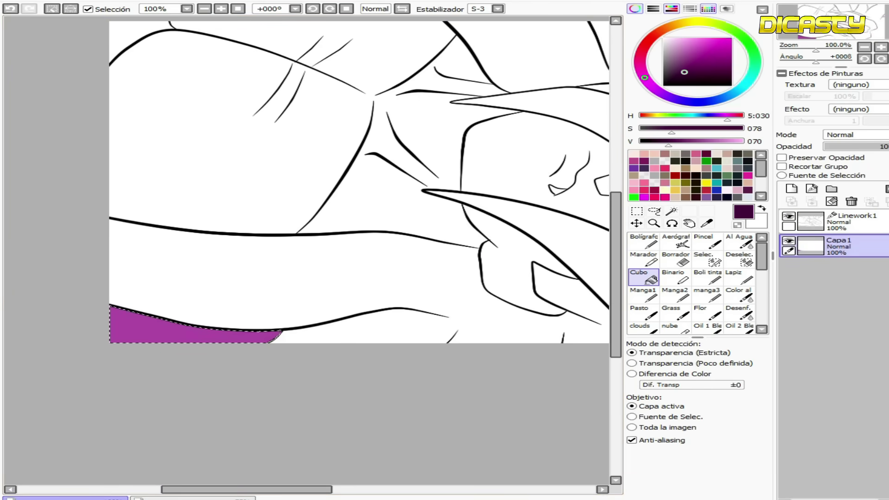
- Shade the magenta patch in the canvas corner with ragged dark purple pen strokes
{"action": "left_click", "coordinate": [673, 499]}
{"action": "right_click", "coordinate": [719, 470]}
{"action": "left_click", "coordinate": [734, 478]}
{"action": "left_click", "coordinate": [282, 371]}
{"action": "left_click", "coordinate": [643, 242]}
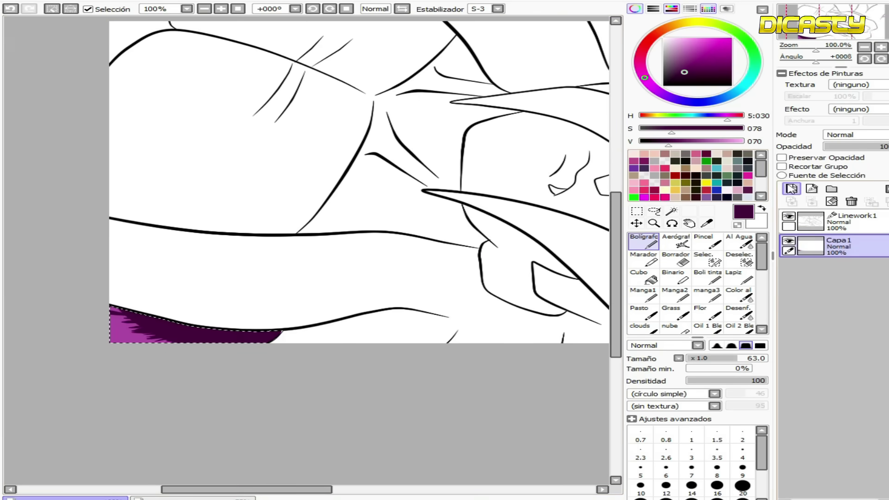
- Add a new layer and paint yellow accents and near-black shading over the purple corner patch
{"action": "left_click", "coordinate": [791, 189]}
{"action": "left_click", "coordinate": [706, 183]}
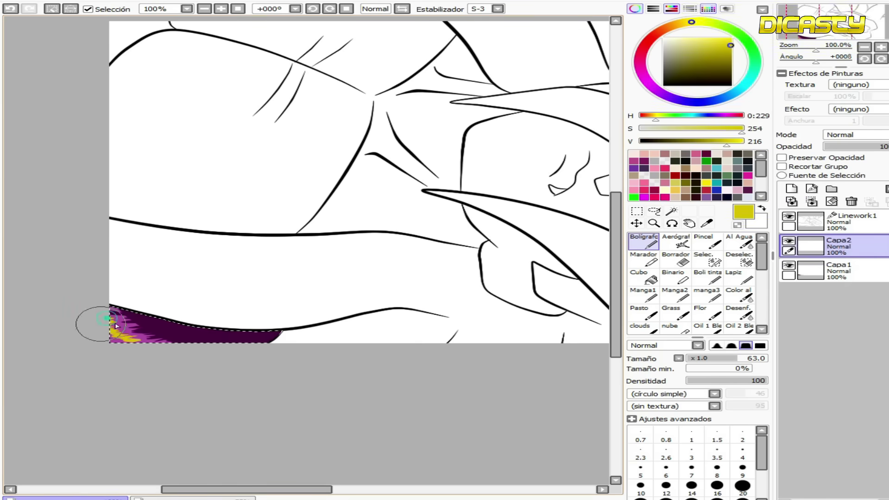
{"action": "right_click", "coordinate": [186, 326]}
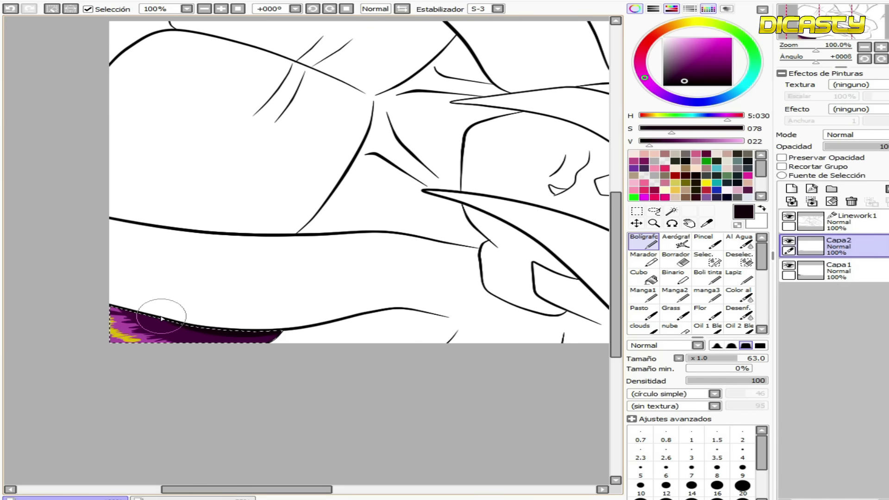
{"action": "left_click", "coordinate": [143, 317], "text": "alt"}
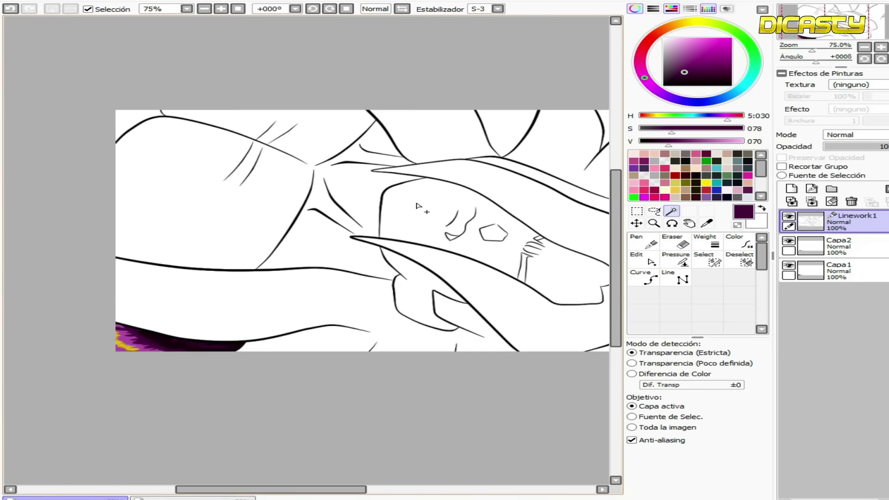
- Select the large hair sections of the Linework1 layer with the magic wand
{"action": "left_click", "coordinate": [465, 228]}
{"action": "left_click", "coordinate": [482, 199]}
{"action": "left_click", "coordinate": [319, 143]}
{"action": "left_click", "coordinate": [273, 253]}
{"action": "left_click_drag", "start_coordinate": [815, 61], "coordinate": [795, 63]}
{"action": "scroll", "coordinate": [139, 263], "scroll_direction": "up", "scroll_amount": 1}
{"action": "left_click", "coordinate": [145, 264]}
{"action": "left_click", "coordinate": [109, 187]}
{"action": "left_click", "coordinate": [164, 101]}
- Add the two eyebrows to the magic wand selection
{"action": "scroll", "coordinate": [277, 221], "scroll_direction": "up", "scroll_amount": 5}
{"action": "left_click", "coordinate": [483, 152]}
{"action": "left_click", "coordinate": [310, 138]}
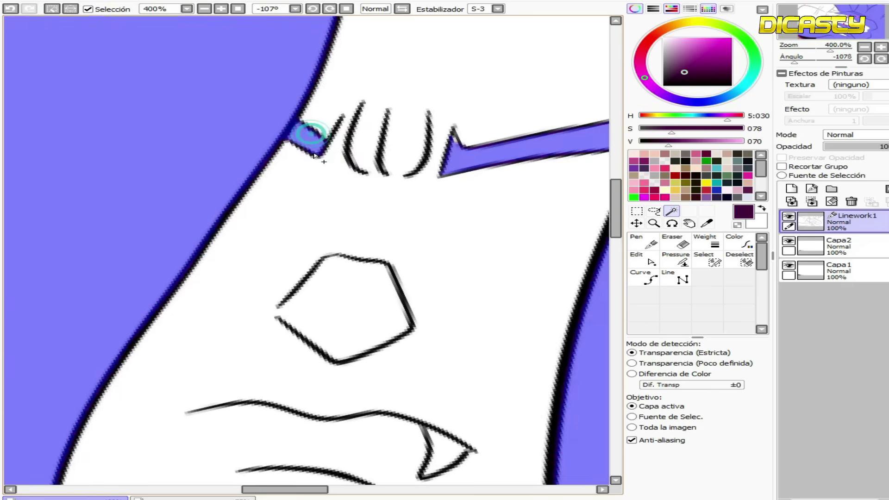
{"action": "scroll", "coordinate": [497, 132], "scroll_direction": "up", "scroll_amount": 4}
{"action": "left_click", "coordinate": [395, 156]}
{"action": "scroll", "coordinate": [396, 159], "scroll_direction": "down", "scroll_amount": 8}
{"action": "scroll", "coordinate": [384, 356], "scroll_direction": "up", "scroll_amount": 3}
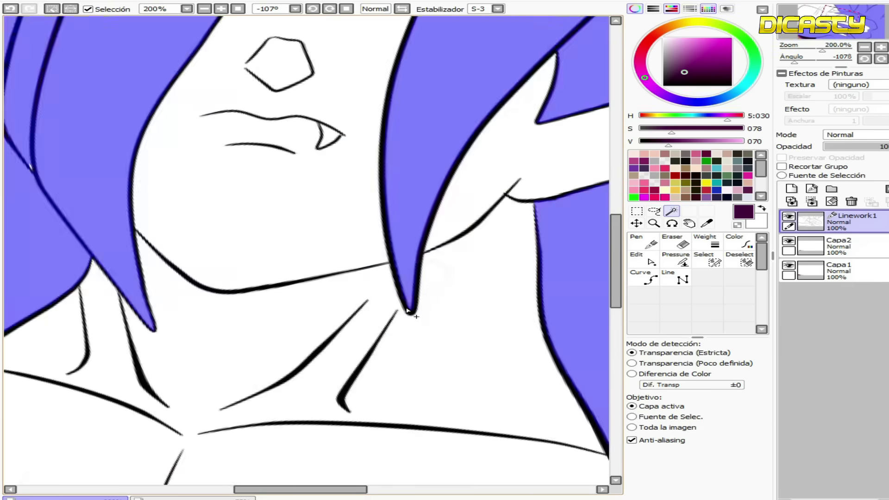
- Cover the missed hair tips and line gaps in the selection using the Select brush at size 7
{"action": "scroll", "coordinate": [409, 311], "scroll_direction": "down", "scroll_amount": 3}
{"action": "scroll", "coordinate": [189, 230], "scroll_direction": "up", "scroll_amount": 2}
{"action": "left_click", "coordinate": [707, 259]}
{"action": "left_click", "coordinate": [691, 469]}
{"action": "left_click", "coordinate": [308, 355]}
{"action": "left_click", "coordinate": [281, 316]}
{"action": "scroll", "coordinate": [152, 277], "scroll_direction": "down", "scroll_amount": 2}
{"action": "scroll", "coordinate": [199, 170], "scroll_direction": "up", "scroll_amount": 3}
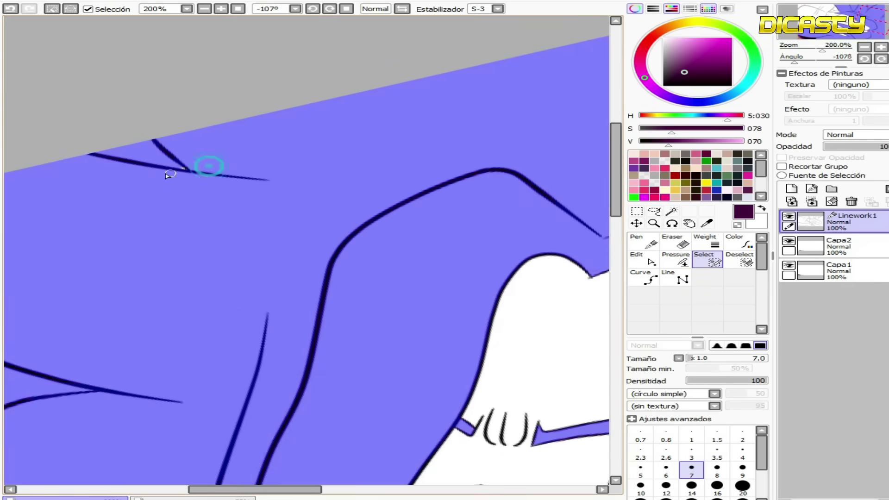
{"action": "left_click", "coordinate": [196, 167]}
- Fill the selected hair on layer Capa1 with the near-black maroon sampled from the reference image
{"action": "scroll", "coordinate": [268, 166], "scroll_direction": "down", "scroll_amount": 3}
{"action": "left_click", "coordinate": [346, 9]}
{"action": "left_click", "coordinate": [643, 277]}
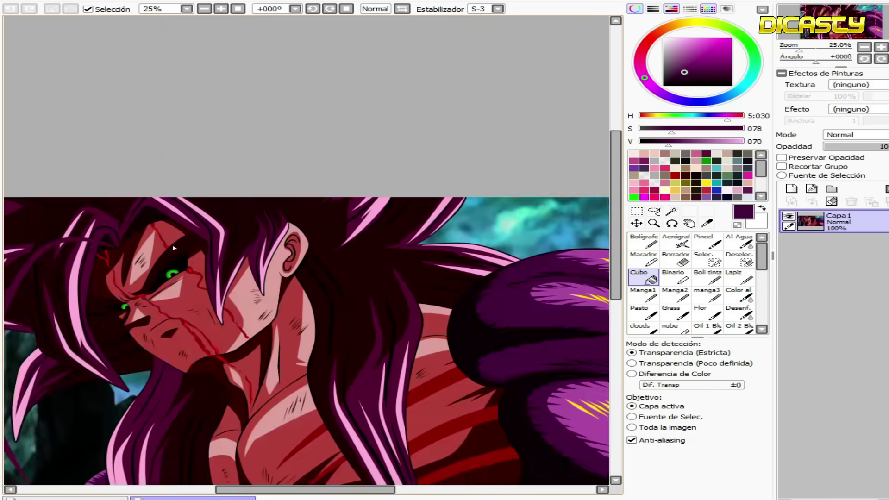
{"action": "scroll", "coordinate": [367, 242], "scroll_direction": "up", "scroll_amount": 1}
{"action": "left_click", "coordinate": [65, 498]}
{"action": "left_click", "coordinate": [260, 351]}
- Sample the dark purple hair colour from the reference image and paint highlights on the lower lock beside the shoulder
{"action": "left_click", "coordinate": [192, 499]}
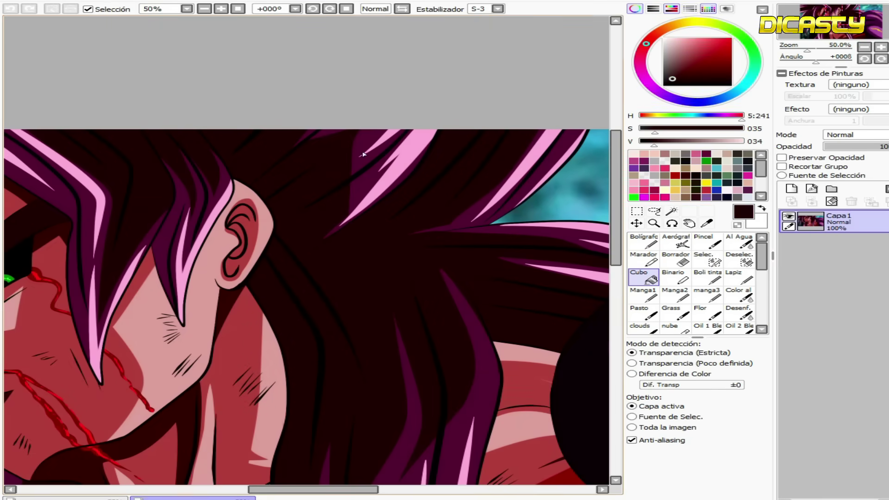
{"action": "right_click", "coordinate": [417, 407]}
{"action": "left_click", "coordinate": [65, 499]}
{"action": "scroll", "coordinate": [301, 277], "scroll_direction": "down", "scroll_amount": 1}
{"action": "scroll", "coordinate": [204, 312], "scroll_direction": "up", "scroll_amount": 1}
{"action": "left_click_drag", "start_coordinate": [815, 59], "coordinate": [793, 60]}
{"action": "scroll", "coordinate": [134, 190], "scroll_direction": "up", "scroll_amount": 2}
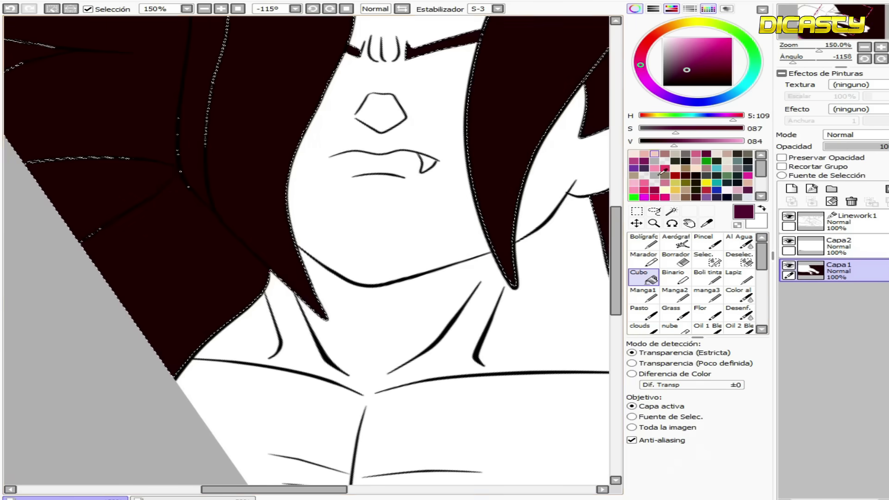
{"action": "left_click", "coordinate": [643, 241]}
{"action": "left_click_drag", "start_coordinate": [222, 227], "coordinate": [140, 333]}
{"action": "mouse_move", "coordinate": [221, 223]}
{"action": "left_mouse_down"}
{"action": "mouse_move", "coordinate": [280, 292]}
{"action": "mouse_move", "coordinate": [272, 260]}
{"action": "mouse_move", "coordinate": [228, 262]}
{"action": "left_mouse_up"}
{"action": "left_click_drag", "start_coordinate": [198, 234], "coordinate": [115, 304]}
- Paint the dark purple highlight along the bang next to the ear, down to its tip
{"action": "left_click_drag", "start_coordinate": [617, 220], "coordinate": [625, 197]}
{"action": "scroll", "coordinate": [433, 110], "scroll_direction": "down", "scroll_amount": 2}
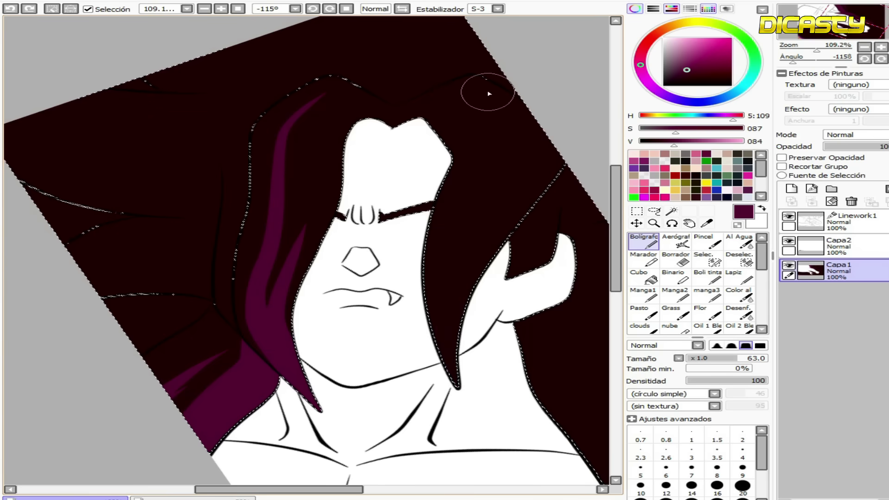
{"action": "left_click_drag", "start_coordinate": [549, 172], "coordinate": [543, 179]}
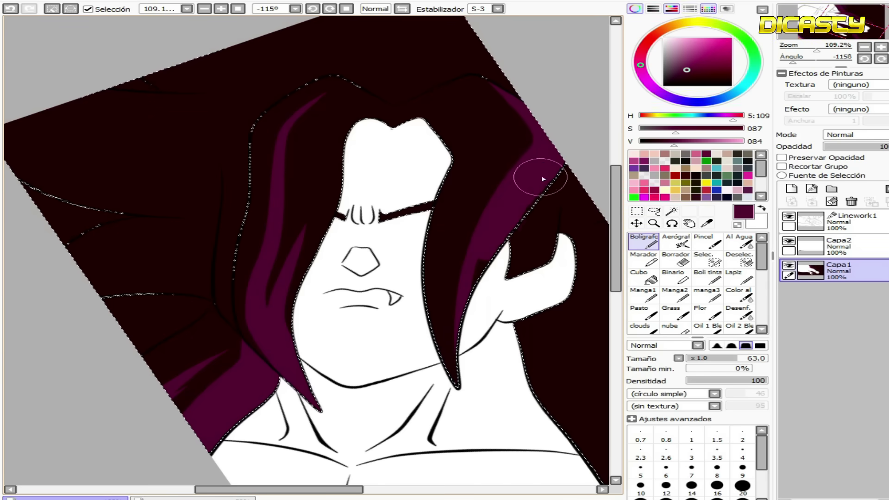
{"action": "left_click_drag", "start_coordinate": [470, 295], "coordinate": [456, 370]}
- Cover the other bang's highlight with the maroon base colour and repaint it as a wider dark purple area
{"action": "left_click", "coordinate": [296, 195], "text": "alt"}
{"action": "left_click_drag", "start_coordinate": [297, 121], "coordinate": [277, 318]}
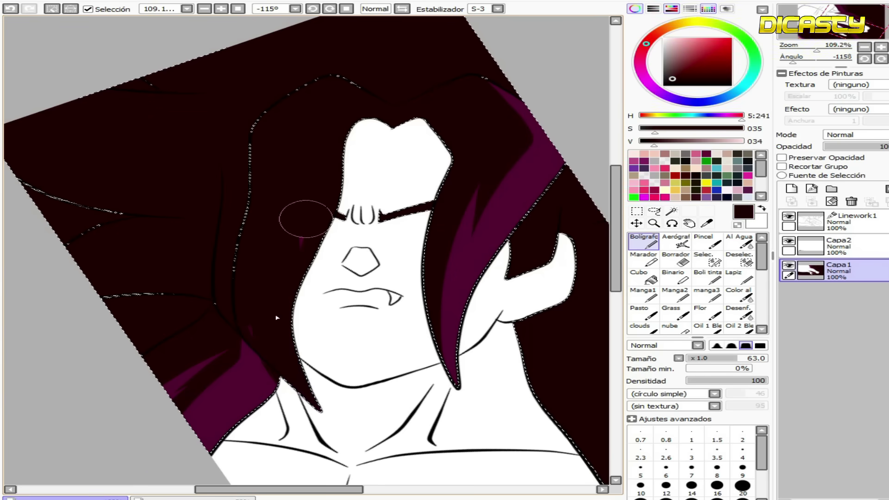
{"action": "left_click", "coordinate": [250, 379], "text": "alt"}
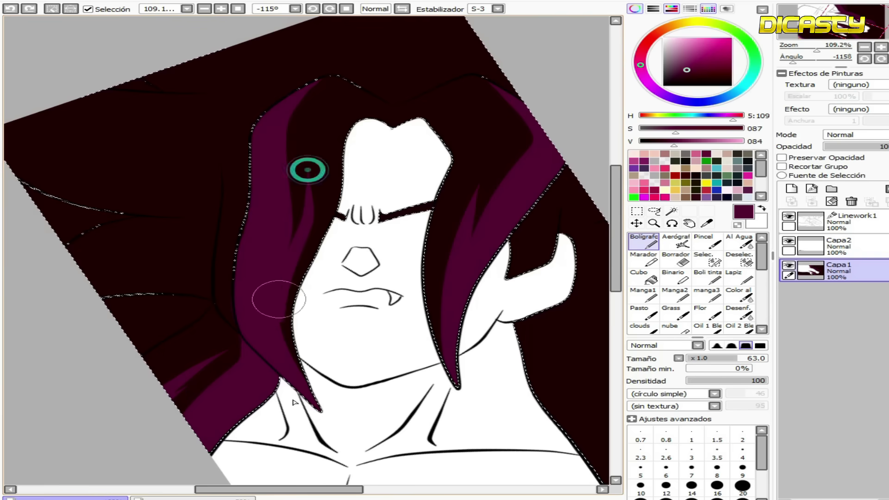
{"action": "left_click", "coordinate": [143, 308], "text": "alt"}
{"action": "left_click", "coordinate": [256, 307], "text": "alt"}
- Paint and fill dark purple highlights on the long hair behind the ear and beside the shoulder
{"action": "left_click_drag", "start_coordinate": [279, 489], "coordinate": [339, 489]}
{"action": "scroll", "coordinate": [606, 266], "scroll_direction": "down", "scroll_amount": 3}
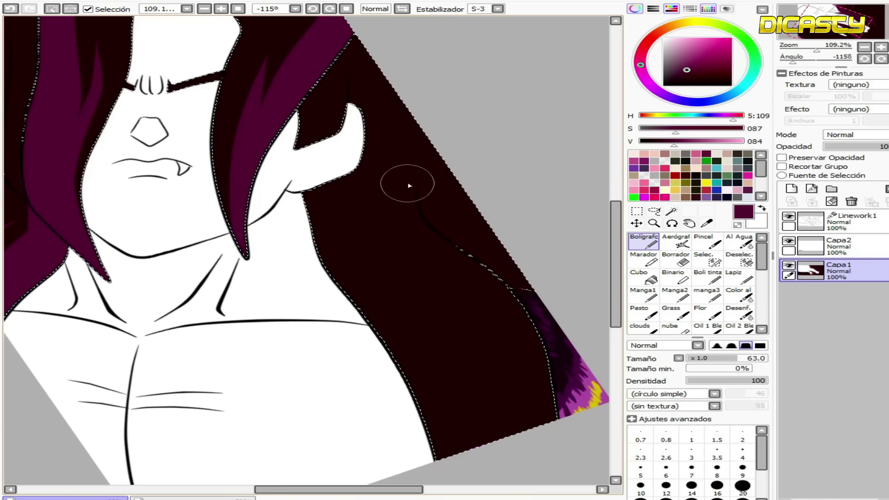
{"action": "key", "text": "g"}
{"action": "key", "text": "n"}
{"action": "mouse_move", "coordinate": [429, 182]}
{"action": "left_mouse_down"}
{"action": "mouse_move", "coordinate": [464, 213]}
{"action": "mouse_move", "coordinate": [433, 194]}
{"action": "mouse_move", "coordinate": [516, 229]}
{"action": "left_mouse_up"}
{"action": "left_click", "coordinate": [397, 170], "text": "alt"}
{"action": "left_click", "coordinate": [464, 204], "text": "alt"}
- Paint pointed dark purple highlights on the hair spikes in the canvas corner with the view rotated to 180°
{"action": "left_click_drag", "start_coordinate": [333, 489], "coordinate": [284, 491]}
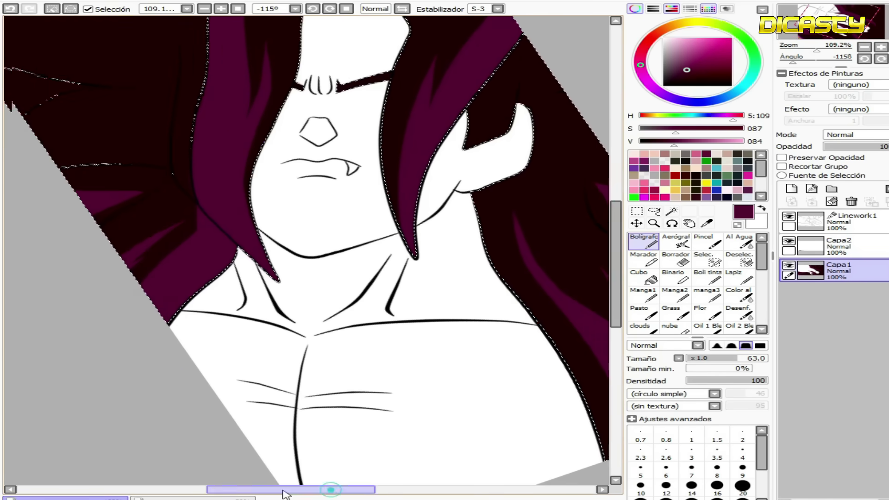
{"action": "left_click_drag", "start_coordinate": [615, 264], "coordinate": [615, 199]}
{"action": "left_click_drag", "start_coordinate": [307, 489], "coordinate": [267, 489]}
{"action": "left_click_drag", "start_coordinate": [789, 62], "coordinate": [779, 62]}
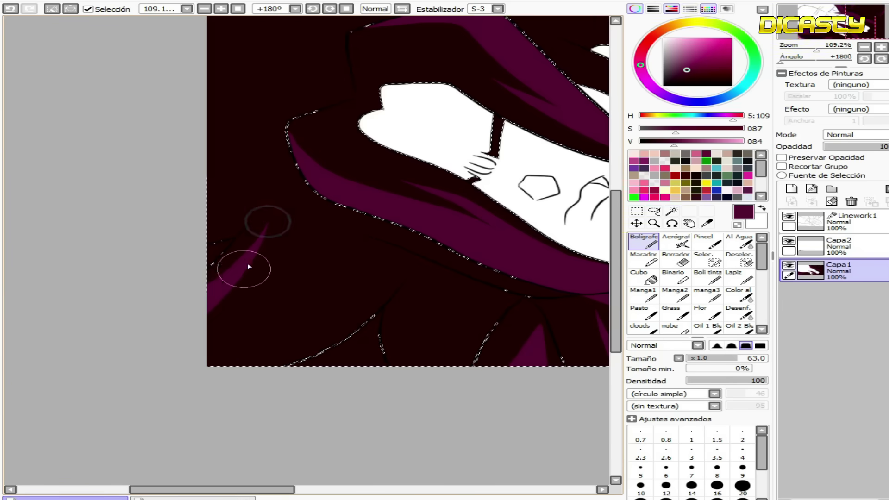
{"action": "left_click_drag", "start_coordinate": [249, 266], "coordinate": [334, 255]}
{"action": "left_click_drag", "start_coordinate": [207, 334], "coordinate": [348, 242]}
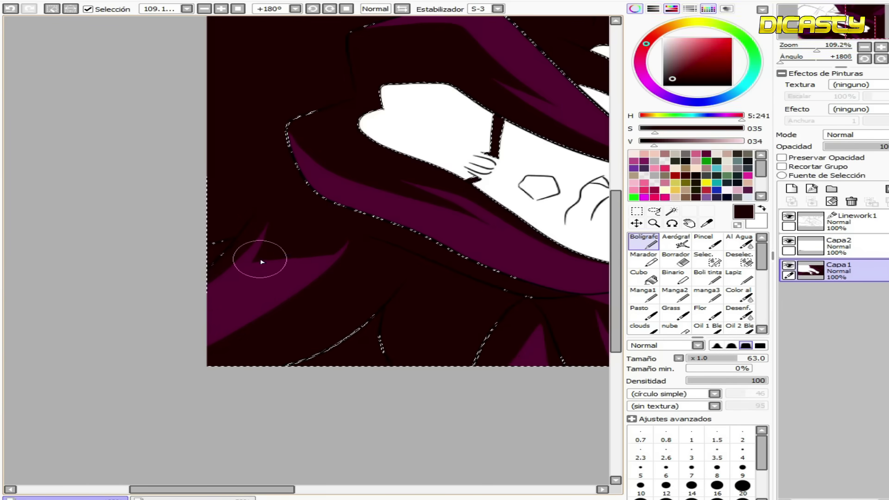
{"action": "left_click_drag", "start_coordinate": [209, 346], "coordinate": [366, 277]}
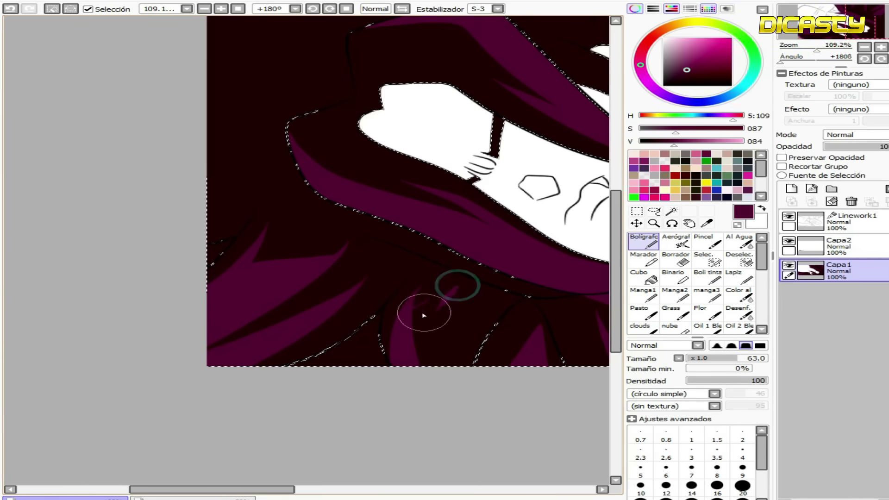
- Paint jagged dark purple highlights on the neighbouring hair spikes behind the bang, shaping them with the maroon base colour
{"action": "left_click_drag", "start_coordinate": [472, 281], "coordinate": [433, 361]}
{"action": "left_click", "coordinate": [468, 320], "text": "alt"}
{"action": "left_click", "coordinate": [431, 333], "text": "alt"}
{"action": "left_click_drag", "start_coordinate": [482, 301], "coordinate": [453, 432]}
{"action": "left_click_drag", "start_coordinate": [268, 489], "coordinate": [305, 489]}
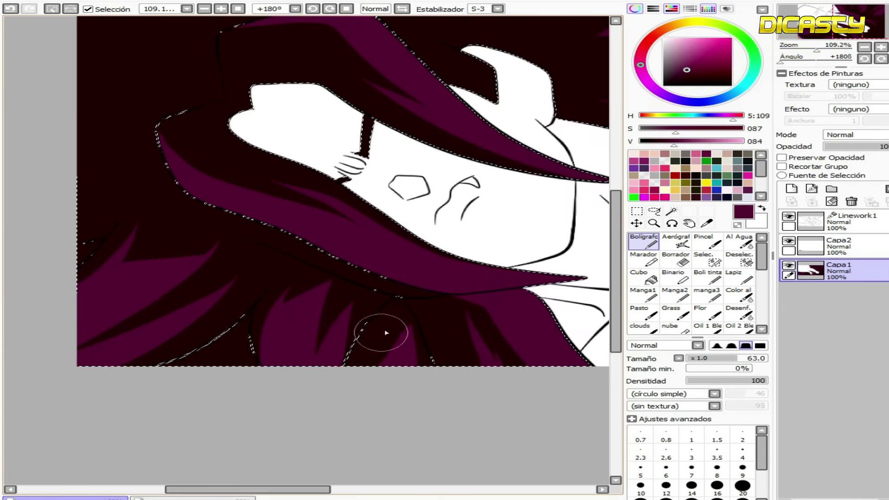
- Outline a dark purple highlight on the crown hair at the canvas edge and fill it
{"action": "left_click_drag", "start_coordinate": [616, 322], "coordinate": [615, 292]}
{"action": "left_click", "coordinate": [134, 361], "text": "alt"}
{"action": "left_click_drag", "start_coordinate": [80, 256], "coordinate": [79, 313]}
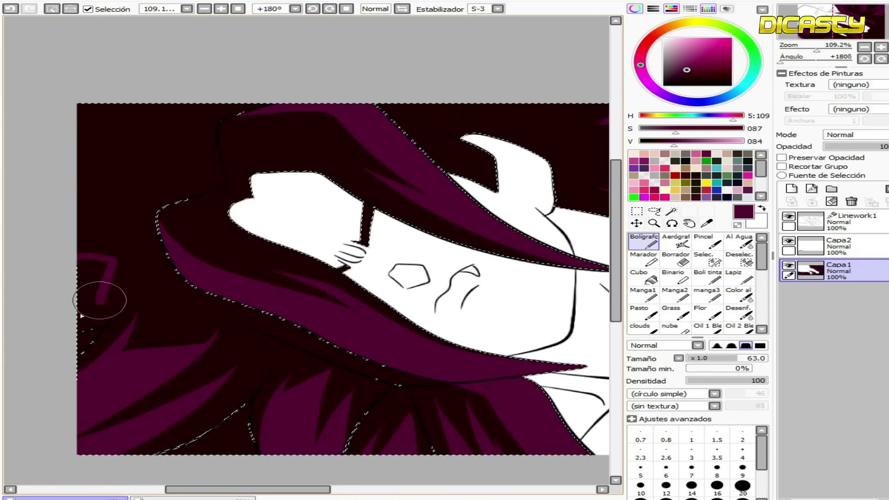
{"action": "key", "text": "g"}
{"action": "left_click", "coordinate": [102, 269]}
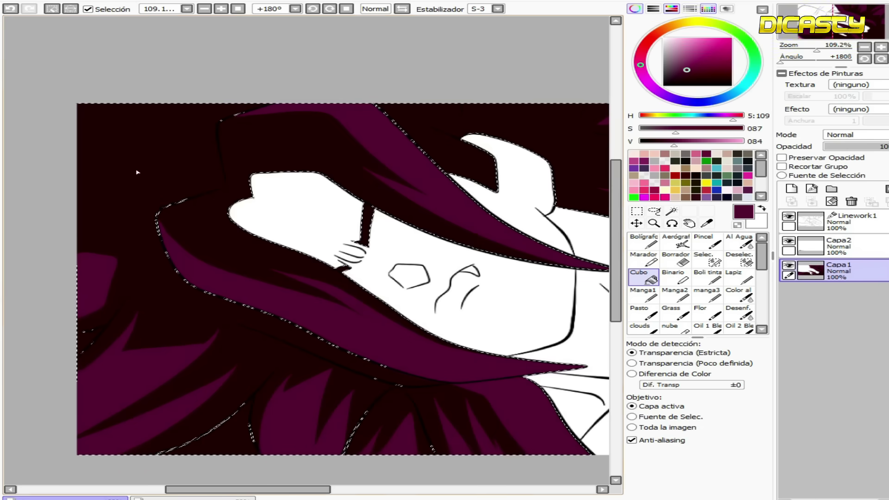
- Outline more highlight shapes in the canvas corner above the forehead and fill them with dark purple
{"action": "key", "text": "n"}
{"action": "left_click_drag", "start_coordinate": [77, 157], "coordinate": [76, 198]}
{"action": "left_click_drag", "start_coordinate": [106, 106], "coordinate": [189, 106]}
{"action": "left_click", "coordinate": [645, 279]}
{"action": "left_click", "coordinate": [170, 139]}
- Reset the canvas rotation and trim the edges of the crown highlights with the sampled maroon base colour
{"action": "left_click", "coordinate": [347, 10]}
{"action": "key", "text": "n"}
{"action": "right_click", "coordinate": [472, 239]}
{"action": "left_click_drag", "start_coordinate": [455, 311], "coordinate": [537, 342]}
{"action": "left_click_drag", "start_coordinate": [419, 345], "coordinate": [502, 399]}
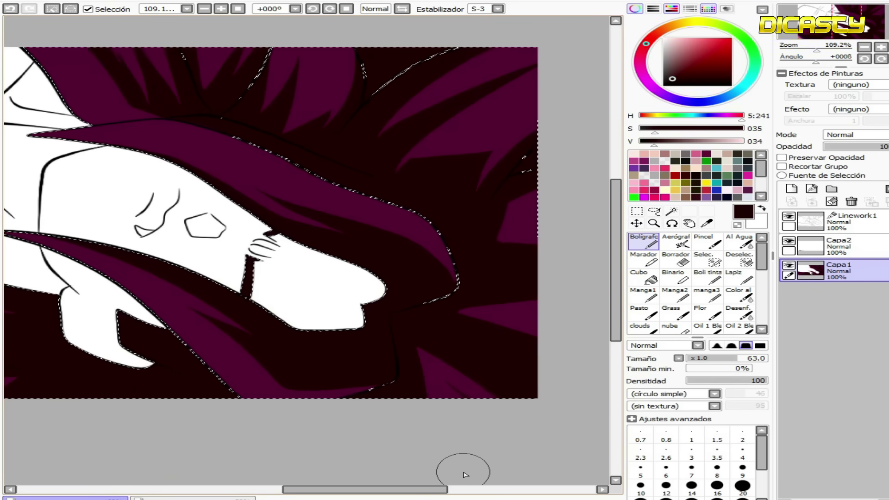
- Outline the shadow area in the hair around the ear with a black size 35 pen and fill it
{"action": "scroll", "coordinate": [391, 352], "scroll_direction": "down", "scroll_amount": 3}
{"action": "scroll", "coordinate": [84, 355], "scroll_direction": "up", "scroll_amount": 1}
{"action": "left_click", "coordinate": [799, 60]}
{"action": "scroll", "coordinate": [498, 194], "scroll_direction": "up", "scroll_amount": 2}
{"action": "left_click", "coordinate": [668, 85]}
{"action": "key", "text": "bracketleft"}
{"action": "key", "text": "bracketleft"}
{"action": "key", "text": "bracketleft"}
{"action": "key", "text": "bracketleft"}
{"action": "left_click_drag", "start_coordinate": [503, 145], "coordinate": [308, 242]}
{"action": "left_click_drag", "start_coordinate": [500, 149], "coordinate": [382, 248]}
{"action": "left_click_drag", "start_coordinate": [380, 249], "coordinate": [606, 332]}
{"action": "left_click_drag", "start_coordinate": [495, 309], "coordinate": [408, 283]}
{"action": "left_click", "coordinate": [643, 276]}
{"action": "left_click", "coordinate": [448, 278]}
- Outline a pointed black shadow running down the hair below the ear and fill it
{"action": "left_click", "coordinate": [643, 241]}
{"action": "scroll", "coordinate": [448, 278], "scroll_direction": "down", "scroll_amount": 3}
{"action": "left_click_drag", "start_coordinate": [301, 228], "coordinate": [277, 266]}
{"action": "key", "text": "ctrl+z"}
{"action": "left_click_drag", "start_coordinate": [357, 235], "coordinate": [351, 434]}
{"action": "mouse_move", "coordinate": [351, 434]}
{"action": "left_mouse_down"}
{"action": "mouse_move", "coordinate": [414, 220]}
{"action": "mouse_move", "coordinate": [550, 267]}
{"action": "left_mouse_up"}
{"action": "left_click", "coordinate": [643, 277]}
{"action": "left_click", "coordinate": [359, 296]}
{"action": "left_click", "coordinate": [644, 241]}
{"action": "right_click", "coordinate": [379, 355]}
{"action": "left_click", "coordinate": [671, 85]}
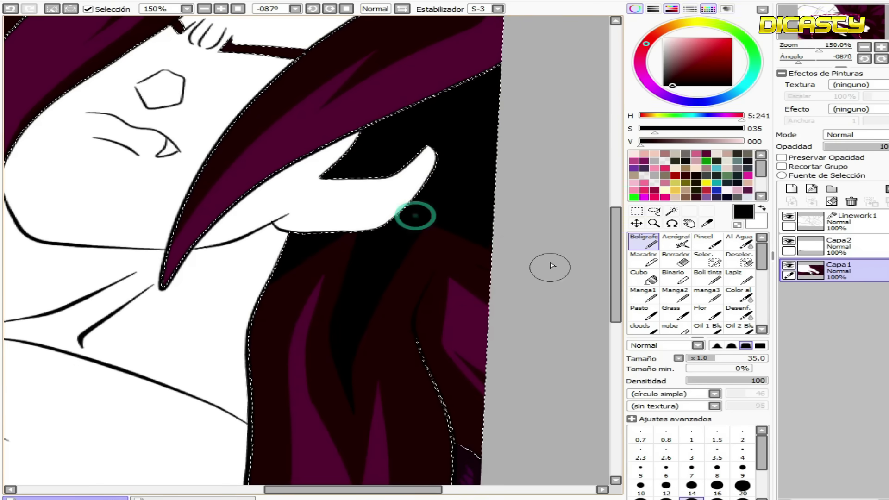
- Paint a black shadow wedge between the hair spikes at the crown
{"action": "scroll", "coordinate": [552, 265], "scroll_direction": "up", "scroll_amount": 10}
{"action": "left_click", "coordinate": [344, 246]}
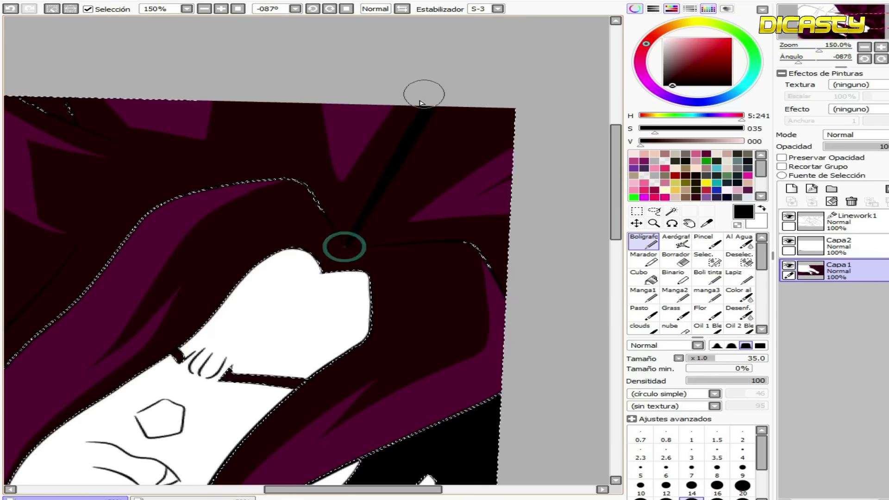
{"action": "left_click", "coordinate": [450, 142]}
- Outline and fill black shadows in the hair around the forehead, and darken the eyebrow with black
{"action": "scroll", "coordinate": [451, 143], "scroll_direction": "down", "scroll_amount": 3}
{"action": "left_click", "coordinate": [310, 182]}
{"action": "mouse_move", "coordinate": [385, 174]}
{"action": "left_mouse_down"}
{"action": "mouse_move", "coordinate": [361, 262]}
{"action": "mouse_move", "coordinate": [307, 283]}
{"action": "left_mouse_up"}
{"action": "mouse_move", "coordinate": [325, 175]}
{"action": "left_mouse_down"}
{"action": "mouse_move", "coordinate": [278, 141]}
{"action": "mouse_move", "coordinate": [171, 257]}
{"action": "left_mouse_up"}
{"action": "left_click", "coordinate": [639, 278]}
{"action": "left_click", "coordinate": [278, 149]}
{"action": "left_click", "coordinate": [383, 209]}
{"action": "left_click", "coordinate": [401, 207]}
{"action": "left_click", "coordinate": [643, 242]}
{"action": "left_click_drag", "start_coordinate": [306, 288], "coordinate": [226, 281]}
- Outline and fill another black shadow among the crown spikes, and notch the adjacent purple highlight with the sampled maroon colour
{"action": "left_click_drag", "start_coordinate": [616, 204], "coordinate": [616, 184]}
{"action": "left_click_drag", "start_coordinate": [274, 86], "coordinate": [303, 157]}
{"action": "left_click", "coordinate": [643, 278]}
{"action": "left_click", "coordinate": [276, 110]}
{"action": "left_click", "coordinate": [643, 241]}
{"action": "right_click", "coordinate": [341, 190]}
{"action": "left_click_drag", "start_coordinate": [346, 103], "coordinate": [330, 219]}
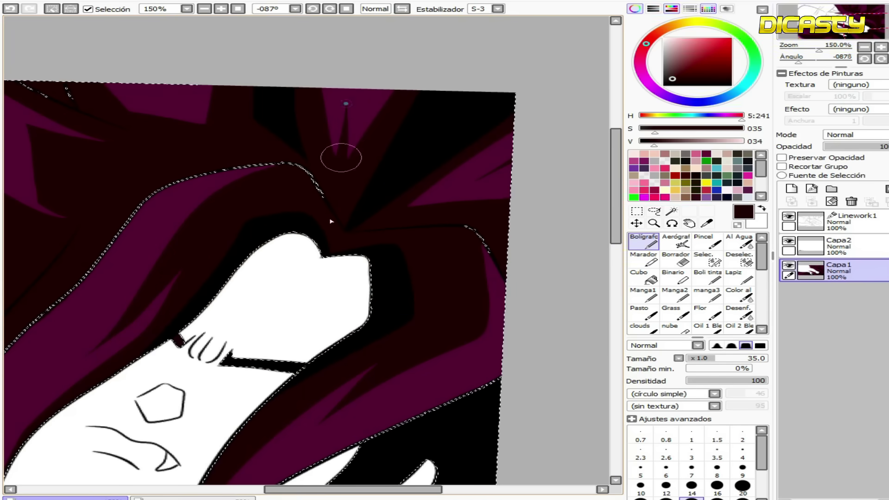
- Paint a shadow between the hair spikes at the upper canvas edge with sampled black
{"action": "left_click_drag", "start_coordinate": [335, 490], "coordinate": [264, 490]}
{"action": "right_click", "coordinate": [515, 102]}
{"action": "mouse_move", "coordinate": [255, 77]}
{"action": "left_mouse_down"}
{"action": "mouse_move", "coordinate": [290, 83]}
{"action": "mouse_move", "coordinate": [311, 98]}
{"action": "left_mouse_up"}
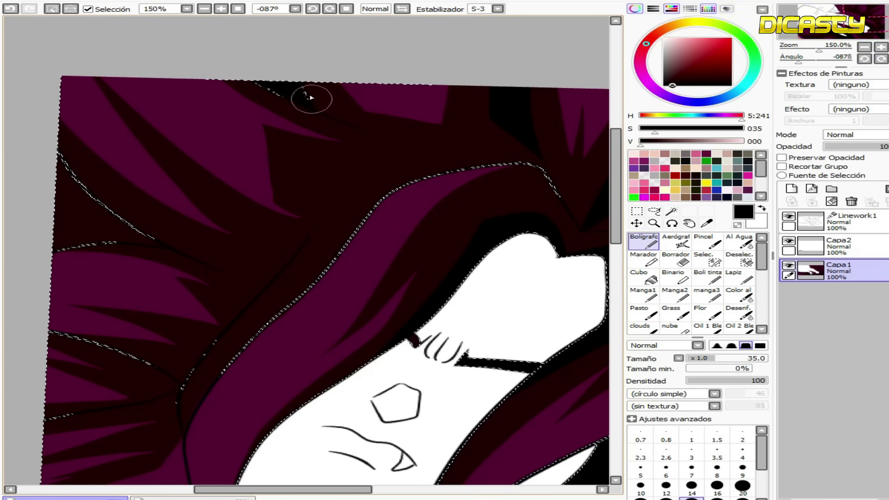
- Outline the gap between the back hair spikes at the canvas edge and fill it with black
{"action": "mouse_move", "coordinate": [59, 148]}
{"action": "left_mouse_down"}
{"action": "mouse_move", "coordinate": [153, 241]}
{"action": "mouse_move", "coordinate": [117, 242]}
{"action": "left_mouse_up"}
{"action": "left_click", "coordinate": [643, 278]}
{"action": "left_click", "coordinate": [71, 215]}
{"action": "right_click", "coordinate": [138, 252]}
{"action": "left_click", "coordinate": [643, 241]}
{"action": "right_click", "coordinate": [134, 238]}
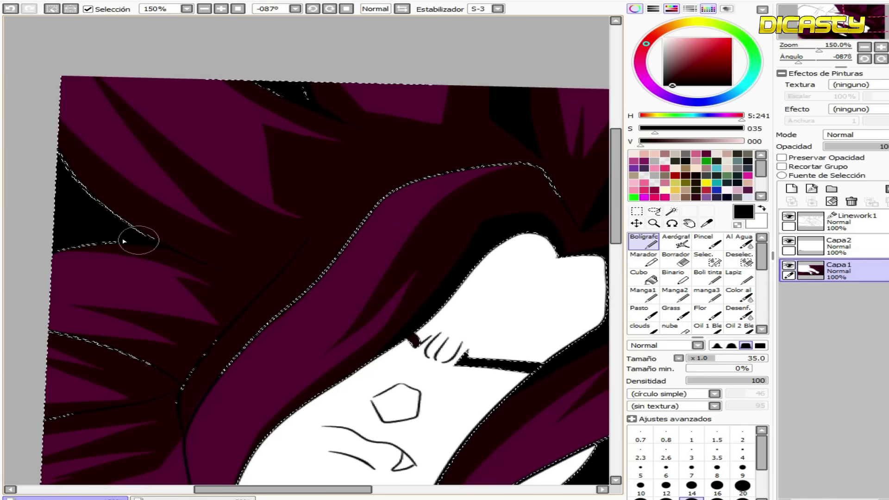
- Paint sampled maroon shadows into the lower hair spikes beside the neck and refine their edge with sampled purple
{"action": "scroll", "coordinate": [144, 234], "scroll_direction": "down", "scroll_amount": 2}
{"action": "scroll", "coordinate": [138, 280], "scroll_direction": "up", "scroll_amount": 3}
{"action": "right_click", "coordinate": [305, 213]}
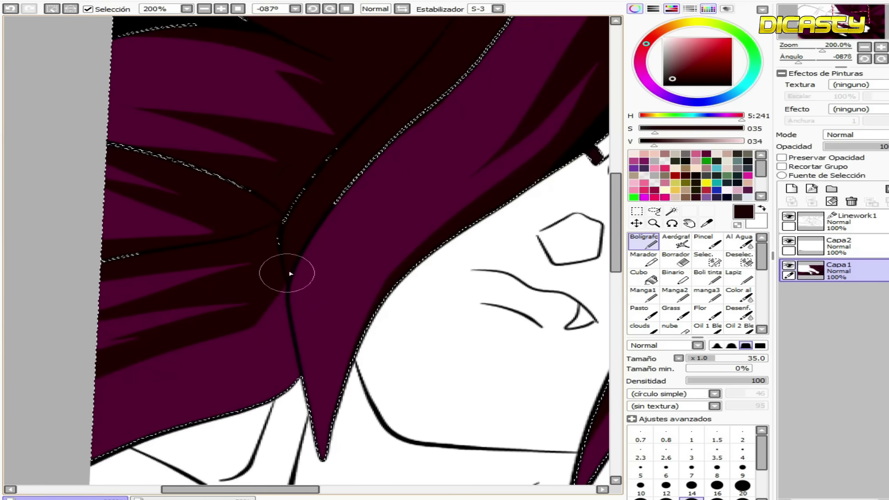
{"action": "left_click_drag", "start_coordinate": [98, 396], "coordinate": [224, 337]}
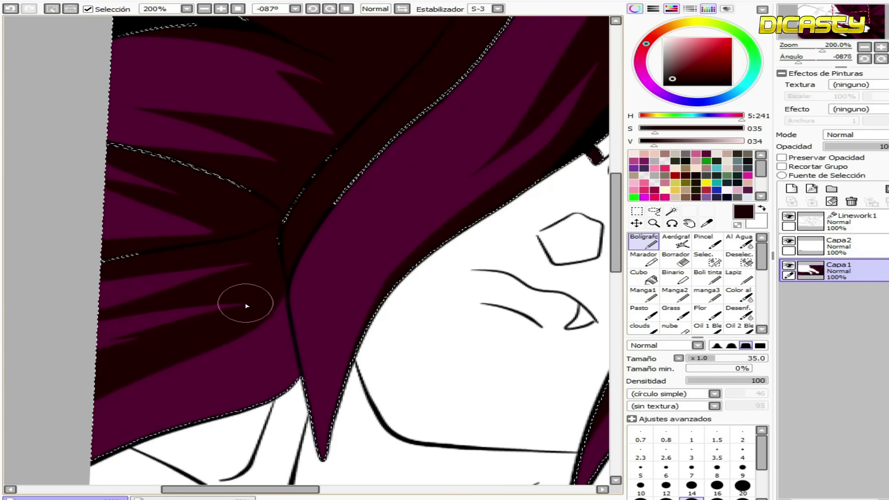
{"action": "key", "text": "ctrl+z"}
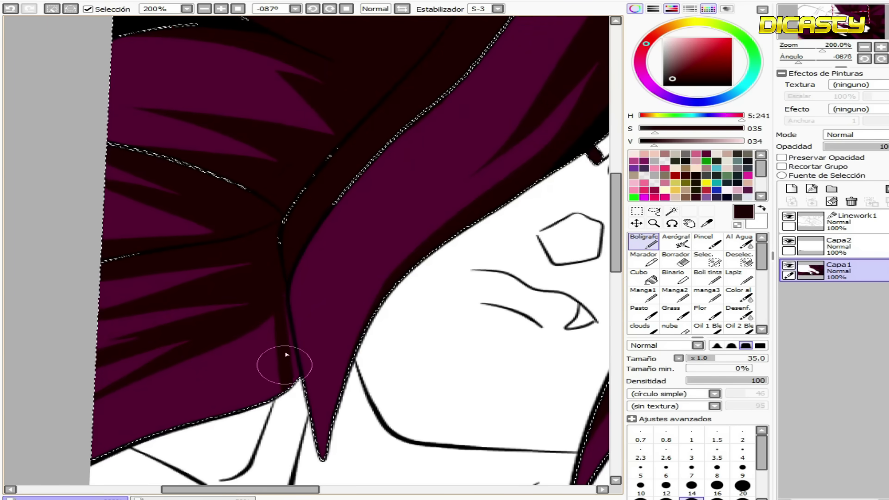
{"action": "left_click_drag", "start_coordinate": [280, 318], "coordinate": [151, 374]}
{"action": "right_click", "coordinate": [269, 365]}
{"action": "left_click_drag", "start_coordinate": [278, 377], "coordinate": [303, 317]}
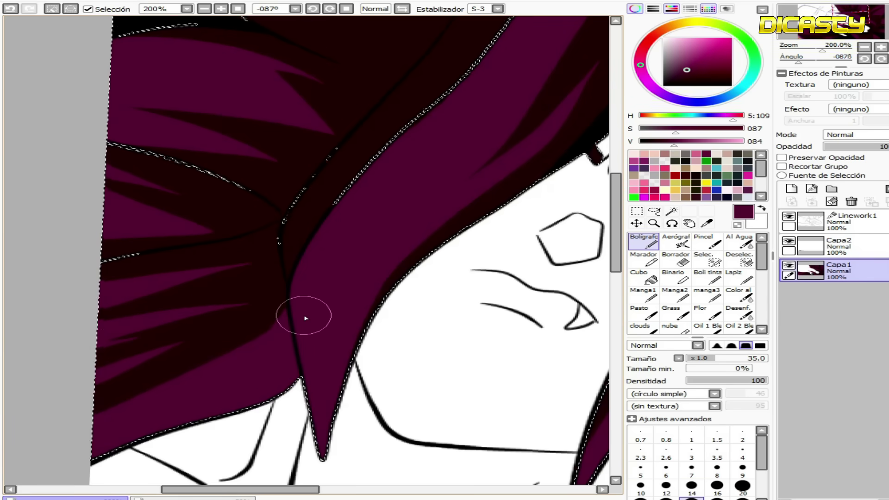
- Reduce the pen size to 21 and paint tapered black shadows between the lower back hair spikes
{"action": "scroll", "coordinate": [306, 319], "scroll_direction": "down", "scroll_amount": 3}
{"action": "right_click", "coordinate": [280, 288]}
{"action": "scroll", "coordinate": [279, 285], "scroll_direction": "up", "scroll_amount": 3}
{"action": "left_click", "coordinate": [809, 58]}
{"action": "scroll", "coordinate": [272, 152], "scroll_direction": "up", "scroll_amount": 1}
{"action": "key", "text": "bracketleft"}
{"action": "key", "text": "bracketleft"}
{"action": "key", "text": "bracketleft"}
{"action": "key", "text": "bracketleft"}
{"action": "key", "text": "bracketleft"}
{"action": "key", "text": "bracketleft"}
{"action": "key", "text": "bracketleft"}
{"action": "key", "text": "bracketleft"}
{"action": "key", "text": "bracketleft"}
{"action": "key", "text": "bracketleft"}
{"action": "key", "text": "bracketleft"}
{"action": "key", "text": "bracketleft"}
{"action": "key", "text": "bracketleft"}
{"action": "key", "text": "bracketleft"}
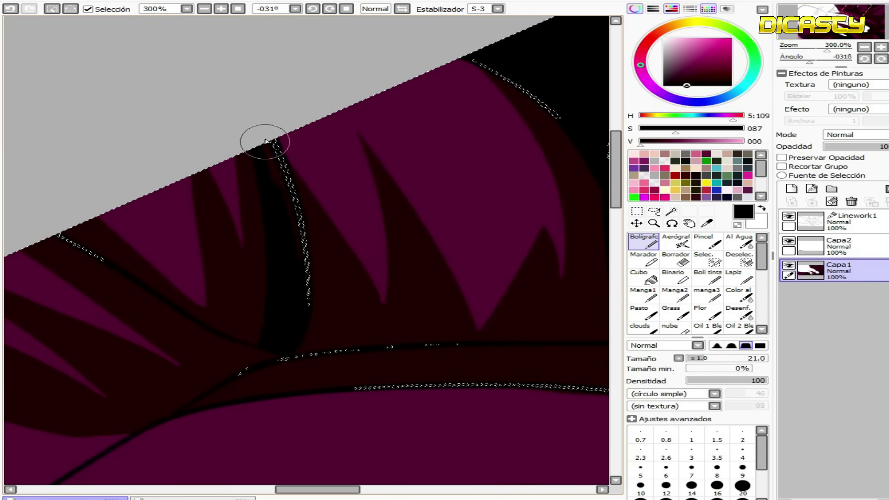
{"action": "left_click_drag", "start_coordinate": [224, 212], "coordinate": [282, 337]}
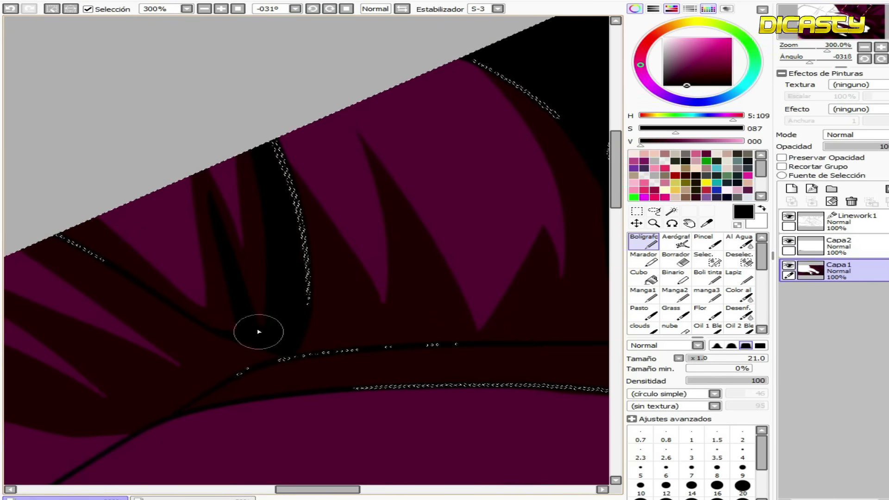
- Review the hair shading across the whole figure at different zoom levels and angles
{"action": "scroll", "coordinate": [279, 87], "scroll_direction": "down", "scroll_amount": 4}
{"action": "left_click", "coordinate": [346, 8]}
{"action": "left_click", "coordinate": [797, 59]}
{"action": "scroll", "coordinate": [362, 212], "scroll_direction": "up", "scroll_amount": 1}
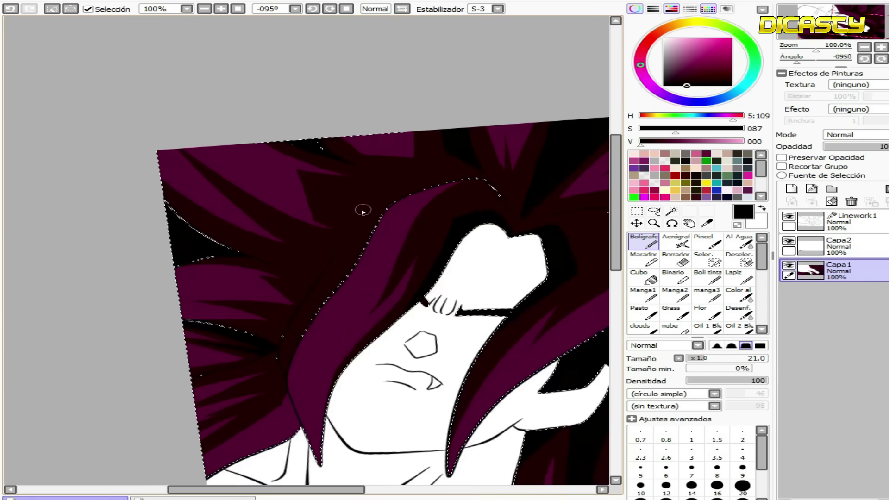
{"action": "scroll", "coordinate": [363, 211], "scroll_direction": "up", "scroll_amount": 2}
{"action": "scroll", "coordinate": [356, 293], "scroll_direction": "down", "scroll_amount": 1}
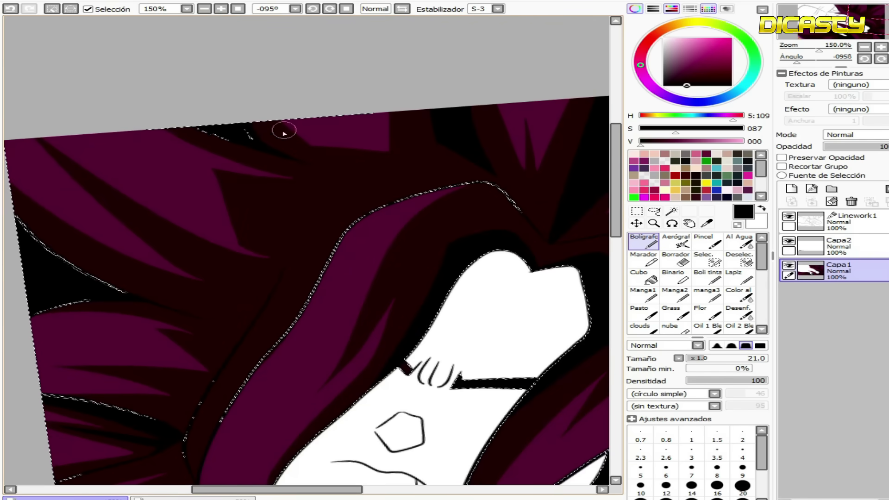
{"action": "left_click_drag", "start_coordinate": [297, 489], "coordinate": [359, 489]}
{"action": "left_click_drag", "start_coordinate": [615, 182], "coordinate": [615, 225]}
{"action": "right_click", "coordinate": [454, 412]}
{"action": "left_click_drag", "start_coordinate": [294, 490], "coordinate": [249, 491]}
{"action": "left_click_drag", "start_coordinate": [615, 258], "coordinate": [615, 232]}
{"action": "left_click", "coordinate": [676, 499]}
{"action": "left_click", "coordinate": [720, 474]}
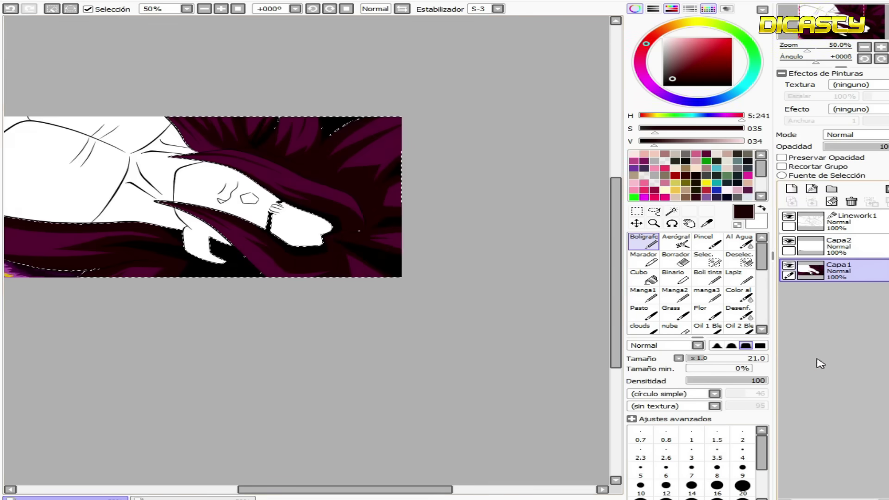
- Draw thin black strand lines through the purple highlights across the hair
{"action": "left_click", "coordinate": [830, 21]}
{"action": "left_click", "coordinate": [811, 48]}
{"action": "left_click_drag", "start_coordinate": [814, 59], "coordinate": [796, 60]}
{"action": "right_click", "coordinate": [424, 249]}
{"action": "key", "text": "ctrl+z"}
{"action": "left_click_drag", "start_coordinate": [618, 277], "coordinate": [618, 238]}
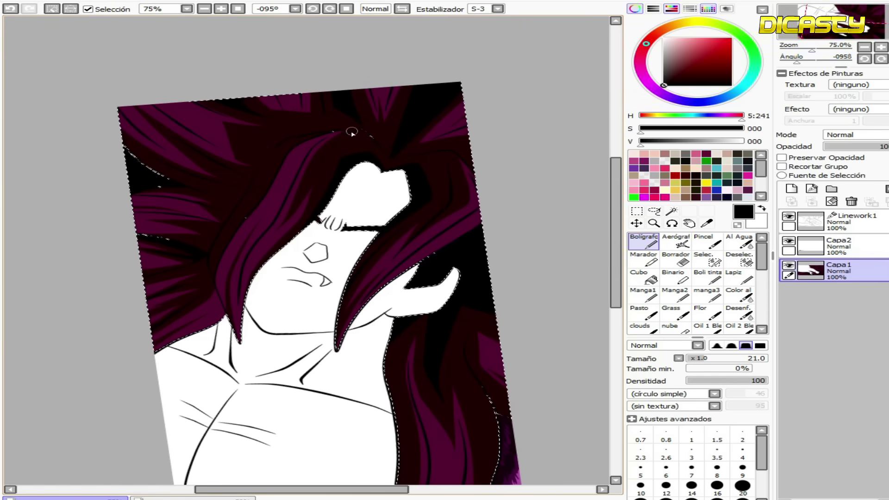
{"action": "left_click_drag", "start_coordinate": [616, 275], "coordinate": [616, 292]}
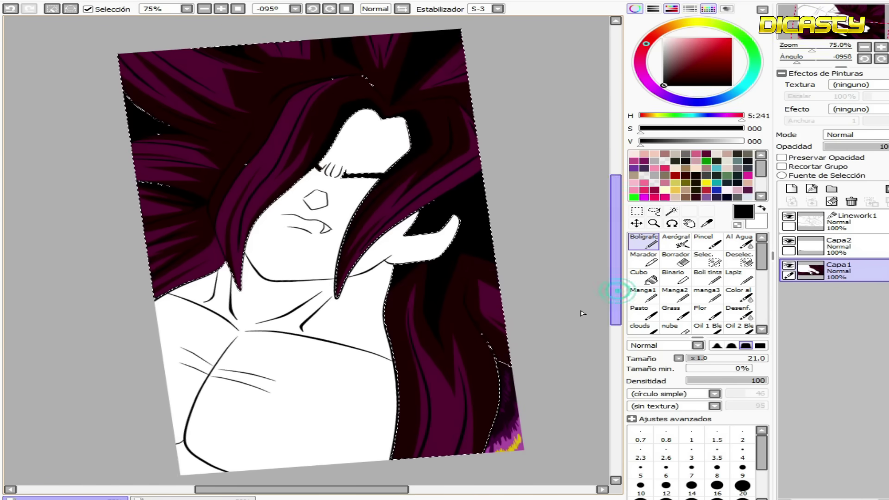
- On layer Capa2, paint light pink shine streaks on the long side strand and both bangs, raising the pen size to 34
{"action": "right_click", "coordinate": [436, 445]}
{"action": "left_click", "coordinate": [839, 248]}
{"action": "left_click", "coordinate": [676, 38]}
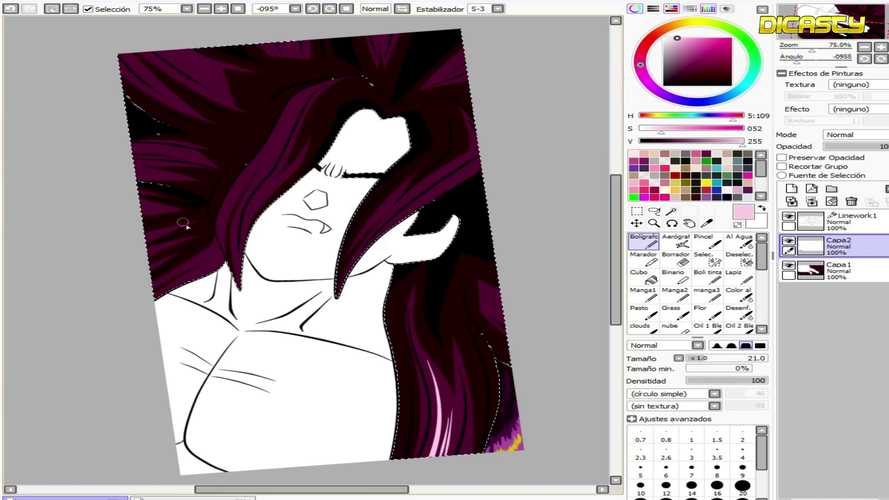
{"action": "left_click_drag", "start_coordinate": [302, 97], "coordinate": [236, 210]}
{"action": "left_click", "coordinate": [713, 358]}
{"action": "left_click_drag", "start_coordinate": [482, 162], "coordinate": [405, 213]}
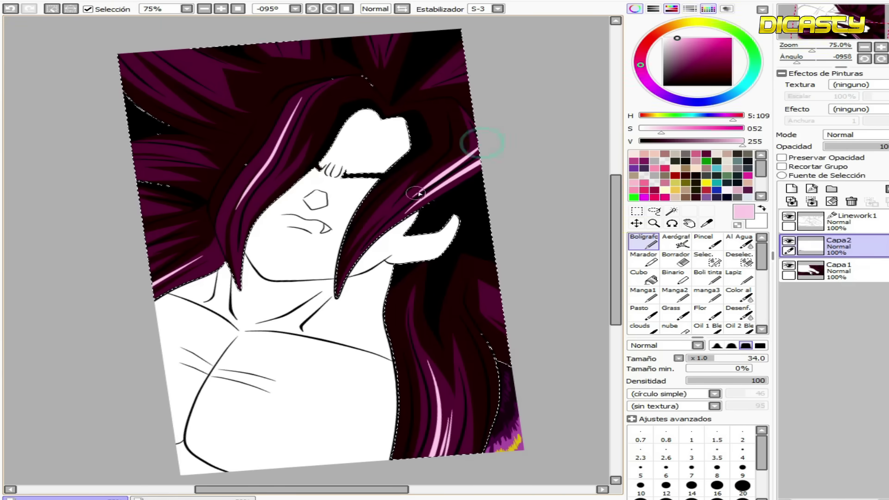
- Paint light pink shine streaks on the crown and back hair spikes and along the inner side of the long bang
{"action": "left_click_drag", "start_coordinate": [127, 54], "coordinate": [153, 67]}
{"action": "left_click_drag", "start_coordinate": [167, 51], "coordinate": [208, 81]}
{"action": "left_click_drag", "start_coordinate": [284, 41], "coordinate": [296, 59]}
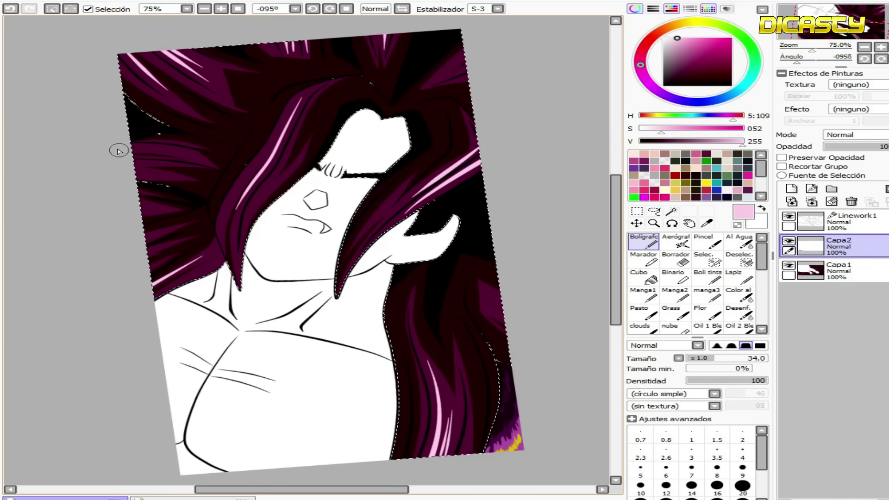
{"action": "mouse_move", "coordinate": [465, 54]}
{"action": "left_mouse_down"}
{"action": "mouse_move", "coordinate": [432, 83]}
{"action": "mouse_move", "coordinate": [449, 77]}
{"action": "left_mouse_up"}
{"action": "left_click_drag", "start_coordinate": [282, 129], "coordinate": [220, 240]}
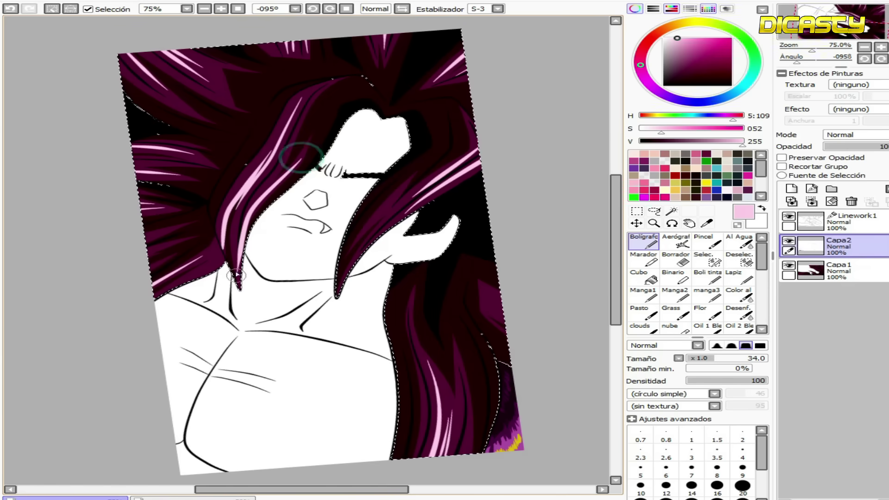
- Trim the pink shine streaks on the long bang with the eraser at size 15
{"action": "key", "text": "alt"}
{"action": "scroll", "coordinate": [214, 243], "scroll_direction": "up", "scroll_amount": 3}
{"action": "left_click", "coordinate": [675, 259]}
{"action": "left_click_drag", "start_coordinate": [702, 358], "coordinate": [688, 358]}
{"action": "mouse_move", "coordinate": [292, 47]}
{"action": "left_mouse_down"}
{"action": "mouse_move", "coordinate": [242, 159]}
{"action": "mouse_move", "coordinate": [235, 250]}
{"action": "left_mouse_up"}
{"action": "scroll", "coordinate": [236, 270], "scroll_direction": "down", "scroll_amount": 3}
{"action": "scroll", "coordinate": [236, 270], "scroll_direction": "down", "scroll_amount": 1}
{"action": "scroll", "coordinate": [326, 182], "scroll_direction": "up", "scroll_amount": 1}
- Add a new layer directly above Capa1 and set its blending mode to Multiplicar
{"action": "left_click", "coordinate": [837, 272]}
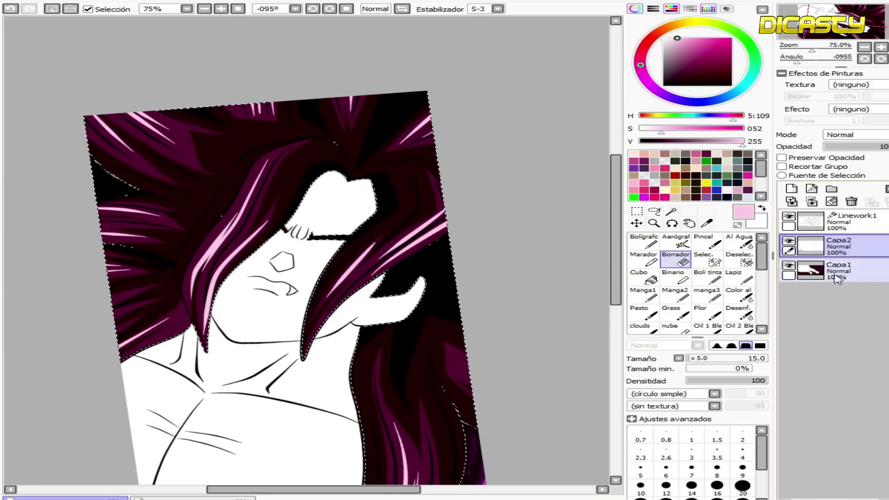
{"action": "left_click", "coordinate": [791, 189]}
{"action": "left_click", "coordinate": [851, 135]}
{"action": "left_click", "coordinate": [847, 153]}
- Airbrush soft black shadows over the hair on the Multiplicar layer and smooth them with the Desenf. brush
{"action": "left_click", "coordinate": [684, 242]}
{"action": "right_click", "coordinate": [383, 133]}
{"action": "left_click", "coordinate": [700, 359]}
{"action": "left_click", "coordinate": [709, 381]}
{"action": "left_click_drag", "start_coordinate": [355, 329], "coordinate": [423, 318]}
{"action": "mouse_move", "coordinate": [444, 364]}
{"action": "left_mouse_down"}
{"action": "mouse_move", "coordinate": [236, 301]}
{"action": "mouse_move", "coordinate": [125, 182]}
{"action": "mouse_move", "coordinate": [226, 171]}
{"action": "mouse_move", "coordinate": [400, 76]}
{"action": "mouse_move", "coordinate": [390, 181]}
{"action": "mouse_move", "coordinate": [258, 226]}
{"action": "mouse_move", "coordinate": [384, 289]}
{"action": "left_mouse_up"}
{"action": "left_click", "coordinate": [739, 313]}
{"action": "left_click", "coordinate": [707, 358]}
{"action": "mouse_move", "coordinate": [392, 326]}
{"action": "left_mouse_down"}
{"action": "mouse_move", "coordinate": [268, 142]}
{"action": "mouse_move", "coordinate": [141, 199]}
{"action": "left_mouse_up"}
- Invert the selection to fill the skin pink on Capa1, and outline dark red shadows along the chest and collarbones at pen size 66
{"action": "left_click", "coordinate": [54, 9]}
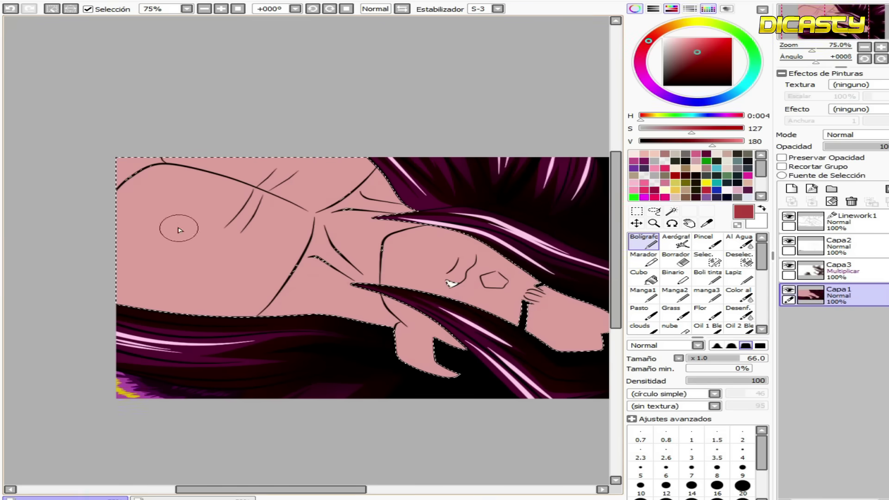
{"action": "left_click_drag", "start_coordinate": [303, 204], "coordinate": [240, 315]}
{"action": "left_click_drag", "start_coordinate": [361, 157], "coordinate": [283, 190]}
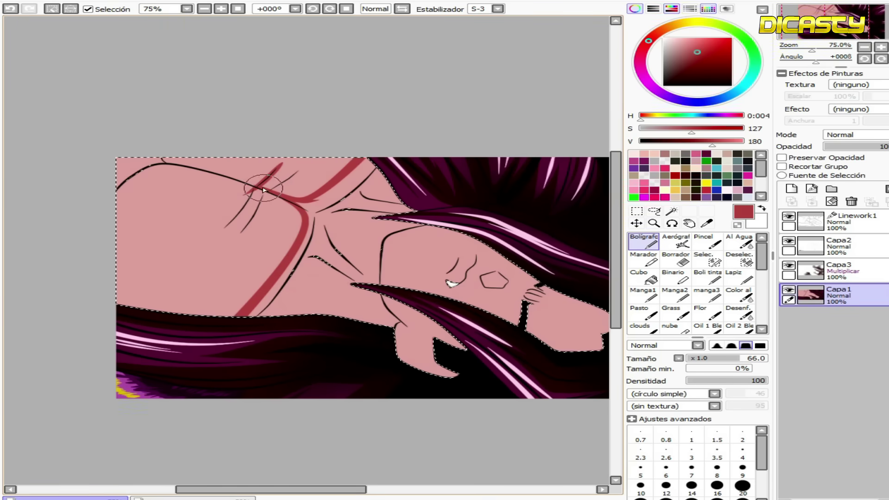
{"action": "mouse_move", "coordinate": [109, 193]}
{"action": "left_mouse_down"}
{"action": "mouse_move", "coordinate": [168, 165]}
{"action": "mouse_move", "coordinate": [118, 181]}
{"action": "left_mouse_up"}
{"action": "left_click_drag", "start_coordinate": [272, 489], "coordinate": [306, 489]}
{"action": "left_click_drag", "start_coordinate": [219, 214], "coordinate": [268, 282]}
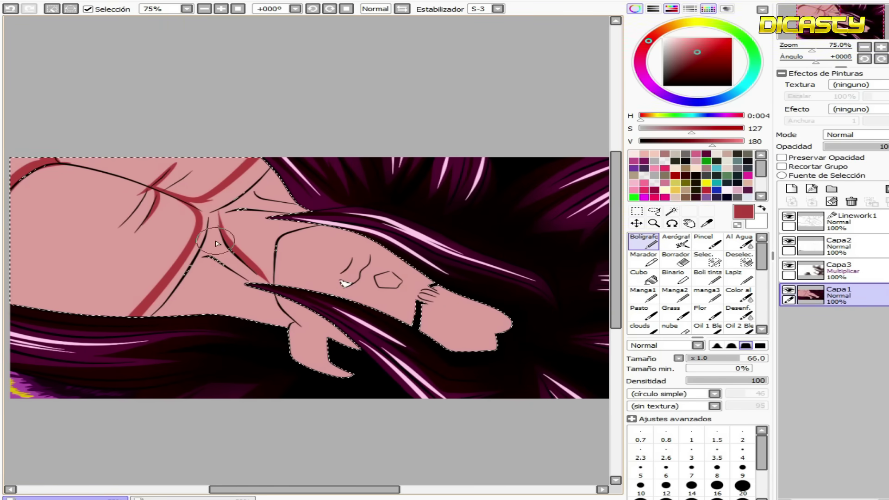
- Outline dark red shadows along the neck muscles, inside the ear and beneath the jaw
{"action": "left_click_drag", "start_coordinate": [228, 242], "coordinate": [222, 217]}
{"action": "key", "text": "ctrl+z"}
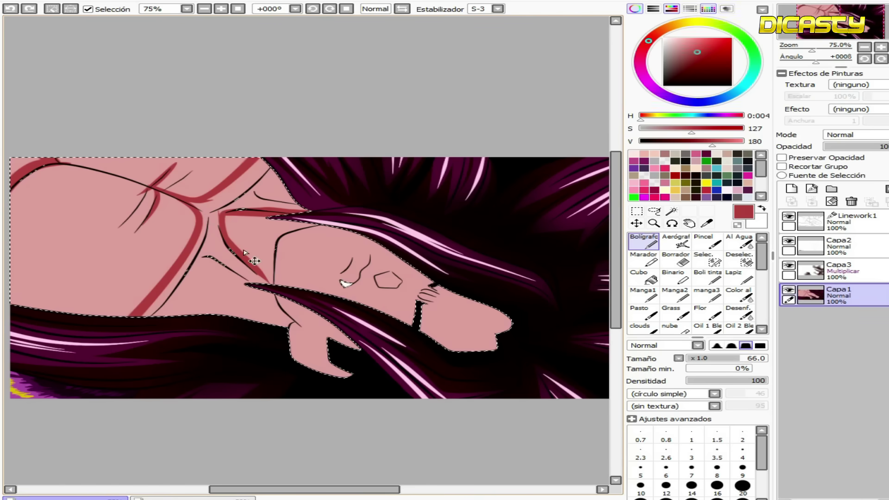
{"action": "left_click_drag", "start_coordinate": [278, 239], "coordinate": [270, 277]}
{"action": "mouse_move", "coordinate": [280, 176]}
{"action": "left_mouse_down"}
{"action": "mouse_move", "coordinate": [215, 215]}
{"action": "mouse_move", "coordinate": [254, 281]}
{"action": "mouse_move", "coordinate": [305, 324]}
{"action": "left_mouse_up"}
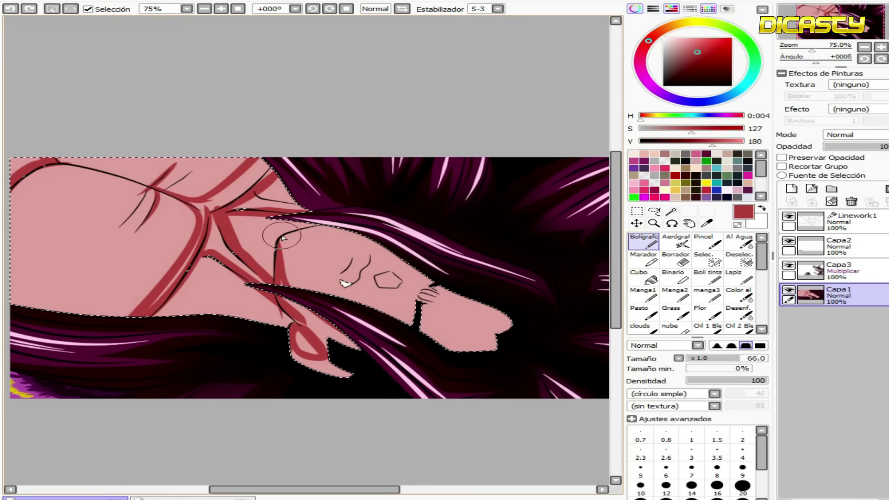
{"action": "left_click_drag", "start_coordinate": [282, 236], "coordinate": [296, 283]}
- Outline the dark red face shadow along the hairline and across the face below the brow
{"action": "left_click_drag", "start_coordinate": [304, 490], "coordinate": [332, 489]}
{"action": "left_click_drag", "start_coordinate": [234, 224], "coordinate": [417, 313]}
{"action": "key", "text": "ctrl+z"}
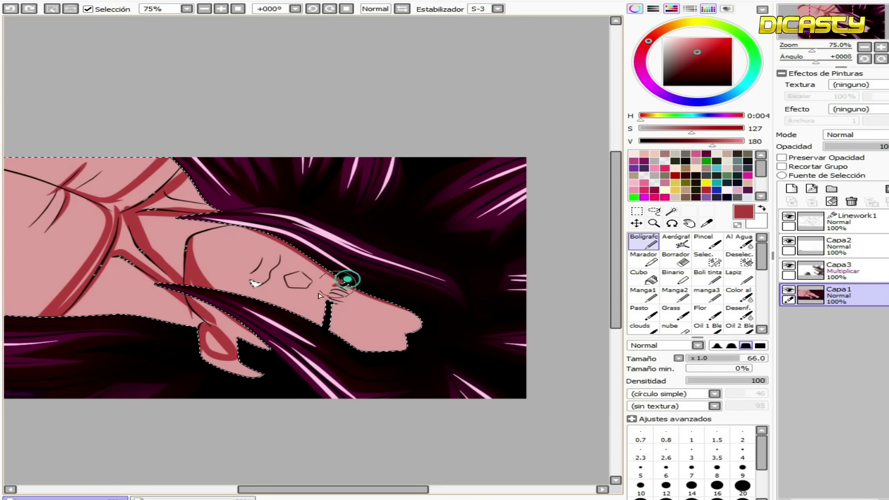
{"action": "left_click_drag", "start_coordinate": [345, 280], "coordinate": [317, 323]}
- Set the pen size to 28 and paint dark red shadows under the lower lip and inside the pentagonal nose outline
{"action": "scroll", "coordinate": [271, 277], "scroll_direction": "up", "scroll_amount": 3}
{"action": "left_click", "coordinate": [710, 359]}
{"action": "left_click_drag", "start_coordinate": [250, 226], "coordinate": [212, 266]}
{"action": "right_click", "coordinate": [203, 233]}
{"action": "right_click", "coordinate": [225, 250]}
{"action": "right_click", "coordinate": [204, 232]}
{"action": "right_click", "coordinate": [227, 248]}
{"action": "left_click_drag", "start_coordinate": [330, 275], "coordinate": [315, 282]}
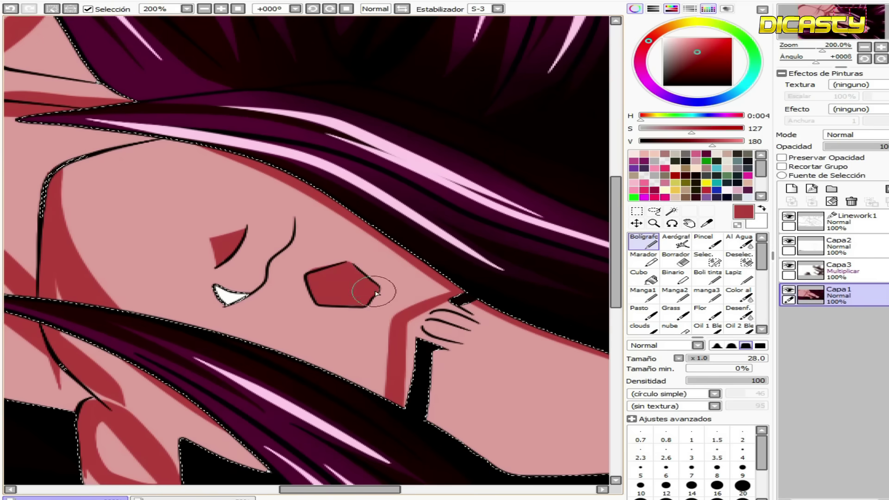
{"action": "right_click", "coordinate": [388, 297]}
{"action": "right_click", "coordinate": [78, 280]}
- Fill the outlined shadow areas on the ear, neck, shoulder and forehead with the dark red
{"action": "left_click", "coordinate": [645, 278]}
{"action": "left_click", "coordinate": [157, 415]}
{"action": "left_click", "coordinate": [28, 370]}
{"action": "left_click", "coordinate": [485, 392]}
{"action": "scroll", "coordinate": [284, 307], "scroll_direction": "down", "scroll_amount": 2}
{"action": "left_click", "coordinate": [143, 212]}
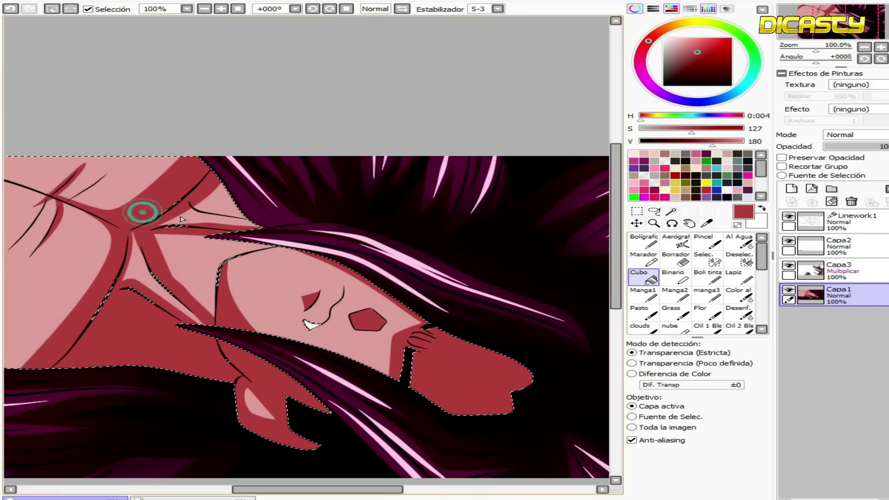
{"action": "left_click", "coordinate": [201, 219]}
- Paint small dark red shadow strokes beside both corners of the mouth
{"action": "scroll", "coordinate": [201, 219], "scroll_direction": "down", "scroll_amount": 2}
{"action": "scroll", "coordinate": [329, 298], "scroll_direction": "up", "scroll_amount": 2}
{"action": "scroll", "coordinate": [155, 187], "scroll_direction": "up", "scroll_amount": 1}
{"action": "key", "text": "n"}
{"action": "left_click_drag", "start_coordinate": [165, 284], "coordinate": [199, 296]}
{"action": "left_click_drag", "start_coordinate": [238, 203], "coordinate": [260, 221]}
- Outline a black shadow over the upper face above the nose and fill it
{"action": "right_click", "coordinate": [418, 293]}
{"action": "left_click_drag", "start_coordinate": [383, 238], "coordinate": [273, 234]}
{"action": "mouse_move", "coordinate": [263, 264]}
{"action": "left_mouse_down"}
{"action": "mouse_move", "coordinate": [340, 204]}
{"action": "mouse_move", "coordinate": [445, 205]}
{"action": "left_mouse_up"}
{"action": "mouse_move", "coordinate": [274, 190]}
{"action": "left_mouse_down"}
{"action": "mouse_move", "coordinate": [334, 178]}
{"action": "mouse_move", "coordinate": [388, 150]}
{"action": "left_mouse_up"}
{"action": "left_click", "coordinate": [645, 277]}
{"action": "left_click", "coordinate": [324, 125]}
- Refine the lower edge of the black face shadow with short, pointed pen strokes
{"action": "key", "text": "n"}
{"action": "left_click_drag", "start_coordinate": [311, 212], "coordinate": [460, 214]}
{"action": "left_click_drag", "start_coordinate": [296, 231], "coordinate": [294, 244]}
{"action": "left_click_drag", "start_coordinate": [303, 227], "coordinate": [304, 241]}
{"action": "mouse_move", "coordinate": [312, 219]}
{"action": "left_mouse_down"}
{"action": "mouse_move", "coordinate": [314, 233]}
{"action": "mouse_move", "coordinate": [325, 223]}
{"action": "left_mouse_up"}
{"action": "mouse_move", "coordinate": [344, 207]}
{"action": "left_mouse_down"}
{"action": "mouse_move", "coordinate": [347, 220]}
{"action": "mouse_move", "coordinate": [382, 220]}
{"action": "left_mouse_up"}
{"action": "left_click_drag", "start_coordinate": [395, 207], "coordinate": [399, 221]}
{"action": "left_click_drag", "start_coordinate": [273, 489], "coordinate": [303, 490]}
{"action": "left_click_drag", "start_coordinate": [446, 153], "coordinate": [466, 161]}
{"action": "left_click_drag", "start_coordinate": [447, 176], "coordinate": [457, 183]}
{"action": "key", "text": "ctrl+z"}
{"action": "key", "text": "ctrl+z"}
- Set the pen size to 19 and draw the inner contour strokes of the ear
{"action": "left_click", "coordinate": [702, 358]}
{"action": "left_click_drag", "start_coordinate": [445, 153], "coordinate": [466, 161]}
{"action": "mouse_move", "coordinate": [448, 176]}
{"action": "left_mouse_down"}
{"action": "mouse_move", "coordinate": [452, 236]}
{"action": "mouse_move", "coordinate": [464, 227]}
{"action": "mouse_move", "coordinate": [464, 189]}
{"action": "left_mouse_up"}
- Add a dark red shadow along the upper chest crease and trim the lower crease's shadow with the sampled skin pink
{"action": "left_click_drag", "start_coordinate": [616, 252], "coordinate": [615, 293]}
{"action": "right_click", "coordinate": [334, 244]}
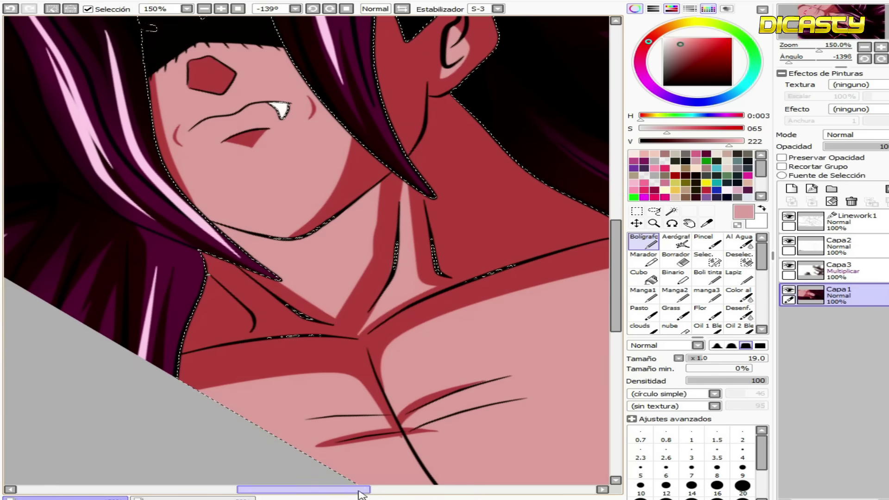
{"action": "left_click_drag", "start_coordinate": [359, 491], "coordinate": [388, 490]}
{"action": "left_click_drag", "start_coordinate": [616, 294], "coordinate": [615, 322]}
{"action": "right_click", "coordinate": [240, 259]}
{"action": "key", "text": "ctrl+z"}
{"action": "left_click_drag", "start_coordinate": [159, 303], "coordinate": [263, 294]}
{"action": "right_click", "coordinate": [208, 337]}
{"action": "left_click_drag", "start_coordinate": [193, 334], "coordinate": [282, 315]}
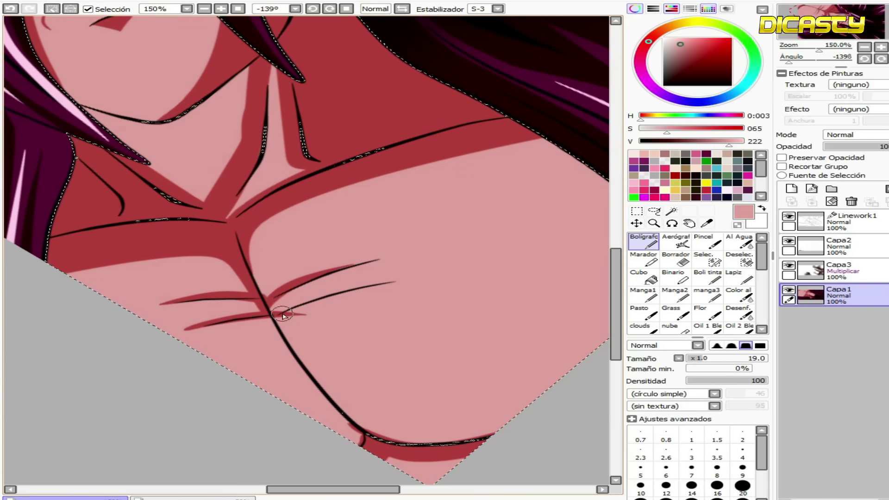
- Extend the red shadows along the two creases beside the central chest line and add one along the lower chest fold
{"action": "left_click_drag", "start_coordinate": [389, 257], "coordinate": [292, 280]}
{"action": "mouse_move", "coordinate": [407, 279]}
{"action": "left_mouse_down"}
{"action": "mouse_move", "coordinate": [269, 319]}
{"action": "mouse_move", "coordinate": [303, 311]}
{"action": "left_mouse_up"}
{"action": "right_click", "coordinate": [230, 252]}
{"action": "mouse_move", "coordinate": [346, 418]}
{"action": "left_mouse_down"}
{"action": "mouse_move", "coordinate": [355, 450]}
{"action": "mouse_move", "coordinate": [513, 422]}
{"action": "left_mouse_up"}
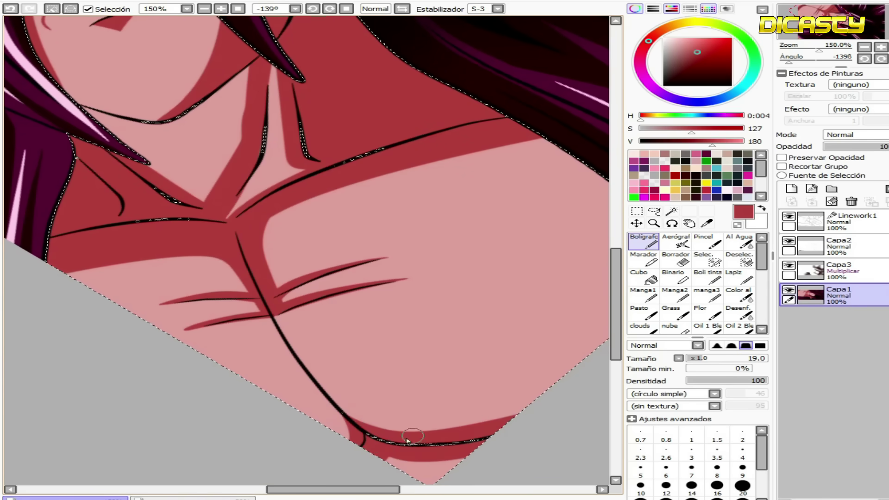
- Adjust the pen size and add short red crease shadows at the outer chest near the armpit
{"action": "scroll", "coordinate": [198, 308], "scroll_direction": "right", "scroll_amount": 3}
{"action": "left_click", "coordinate": [727, 358]}
{"action": "left_click_drag", "start_coordinate": [528, 194], "coordinate": [469, 212]}
{"action": "mouse_move", "coordinate": [547, 207]}
{"action": "left_mouse_down"}
{"action": "mouse_move", "coordinate": [530, 210]}
{"action": "mouse_move", "coordinate": [548, 216]}
{"action": "left_mouse_up"}
{"action": "left_click_drag", "start_coordinate": [565, 224], "coordinate": [547, 229]}
- Choose a darker red and paint two jagged scars across the larger chest muscle, redoing strokes that go wrong
{"action": "left_click", "coordinate": [718, 52]}
{"action": "left_click", "coordinate": [642, 49]}
{"action": "left_click", "coordinate": [731, 54]}
{"action": "left_click_drag", "start_coordinate": [283, 336], "coordinate": [605, 243]}
{"action": "left_click", "coordinate": [731, 62]}
{"action": "key", "text": "ctrl+z"}
{"action": "left_click_drag", "start_coordinate": [274, 337], "coordinate": [599, 227]}
{"action": "key", "text": "ctrl+z"}
{"action": "left_click_drag", "start_coordinate": [269, 337], "coordinate": [605, 227]}
{"action": "mouse_move", "coordinate": [301, 377]}
{"action": "left_mouse_down"}
{"action": "mouse_move", "coordinate": [514, 337]}
{"action": "mouse_move", "coordinate": [558, 309]}
{"action": "left_mouse_up"}
- Set the pen size to 26 and the colour value to 84, outline a dark red shadow on the neck below the ear and fill it
{"action": "scroll", "coordinate": [503, 419], "scroll_direction": "down", "scroll_amount": 4}
{"action": "scroll", "coordinate": [377, 243], "scroll_direction": "up", "scroll_amount": 4}
{"action": "right_click", "coordinate": [394, 208]}
{"action": "left_click", "coordinate": [708, 359]}
{"action": "left_click_drag", "start_coordinate": [686, 142], "coordinate": [674, 142]}
{"action": "mouse_move", "coordinate": [340, 242]}
{"action": "left_mouse_down"}
{"action": "mouse_move", "coordinate": [357, 188]}
{"action": "mouse_move", "coordinate": [384, 182]}
{"action": "left_mouse_up"}
{"action": "mouse_move", "coordinate": [354, 283]}
{"action": "left_mouse_down"}
{"action": "mouse_move", "coordinate": [399, 366]}
{"action": "mouse_move", "coordinate": [365, 217]}
{"action": "left_mouse_up"}
{"action": "mouse_move", "coordinate": [361, 184]}
{"action": "left_mouse_down"}
{"action": "mouse_move", "coordinate": [354, 276]}
{"action": "mouse_move", "coordinate": [365, 224]}
{"action": "mouse_move", "coordinate": [417, 352]}
{"action": "mouse_move", "coordinate": [382, 199]}
{"action": "mouse_move", "coordinate": [372, 319]}
{"action": "mouse_move", "coordinate": [404, 349]}
{"action": "mouse_move", "coordinate": [454, 347]}
{"action": "left_mouse_up"}
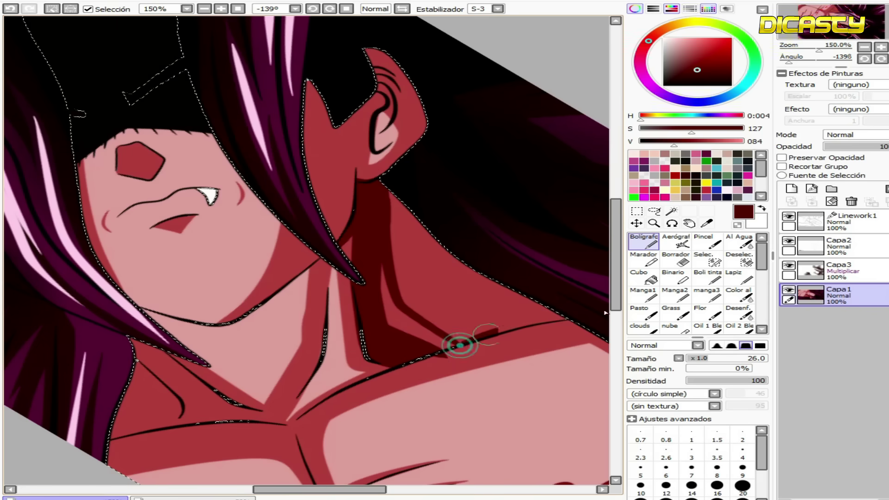
{"action": "key", "text": "g"}
{"action": "left_click", "coordinate": [469, 332]}
- Trim the neck shadow with sampled reds and paint a matching dark red shadow in the hollow beside the opposite collarbone
{"action": "key", "text": "n"}
{"action": "right_click", "coordinate": [468, 356]}
{"action": "right_click", "coordinate": [486, 319]}
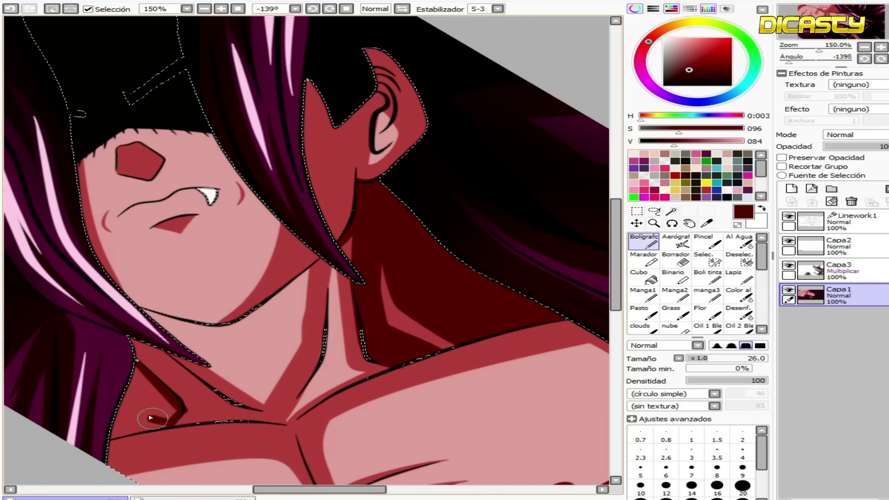
{"action": "left_click", "coordinate": [174, 411], "text": "alt"}
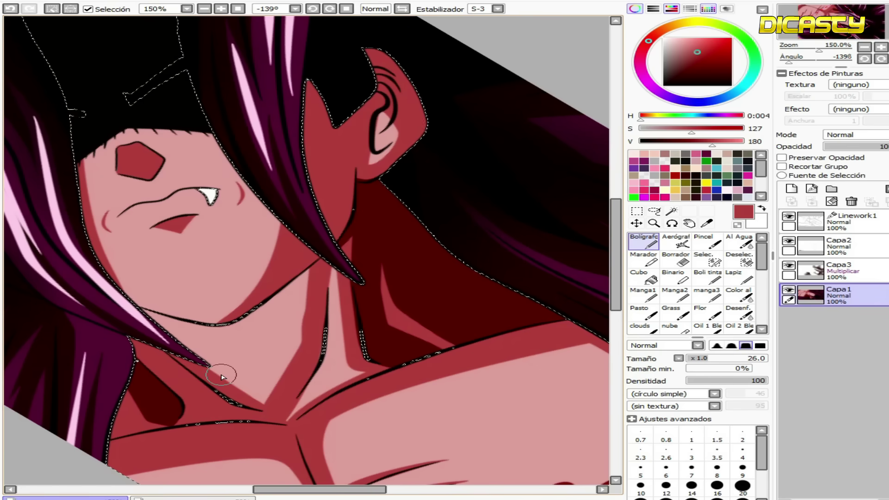
{"action": "scroll", "coordinate": [222, 375], "scroll_direction": "down", "scroll_amount": 1}
{"action": "left_click_drag", "start_coordinate": [283, 435], "coordinate": [260, 381]}
- Darken the sampled shadow colour to a value of 22 and paint near-black streaks inside the neck shadow
{"action": "left_click", "coordinate": [345, 240], "text": "alt"}
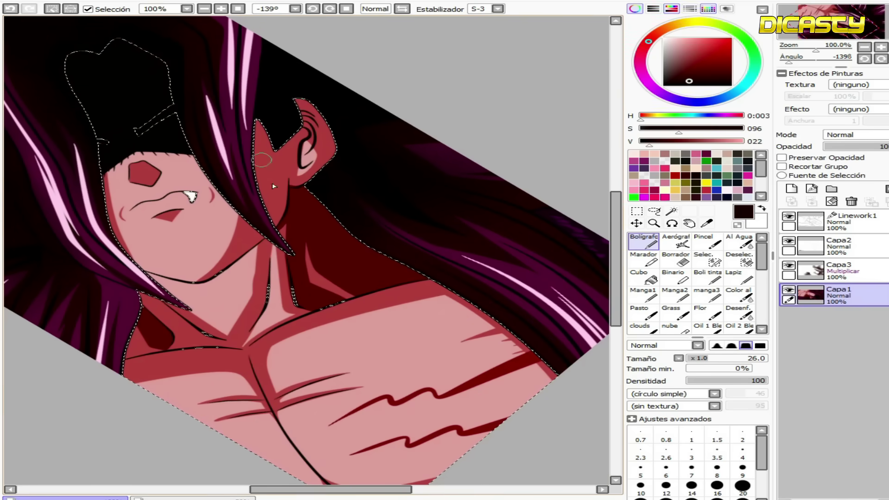
{"action": "left_click", "coordinate": [359, 256], "text": "alt"}
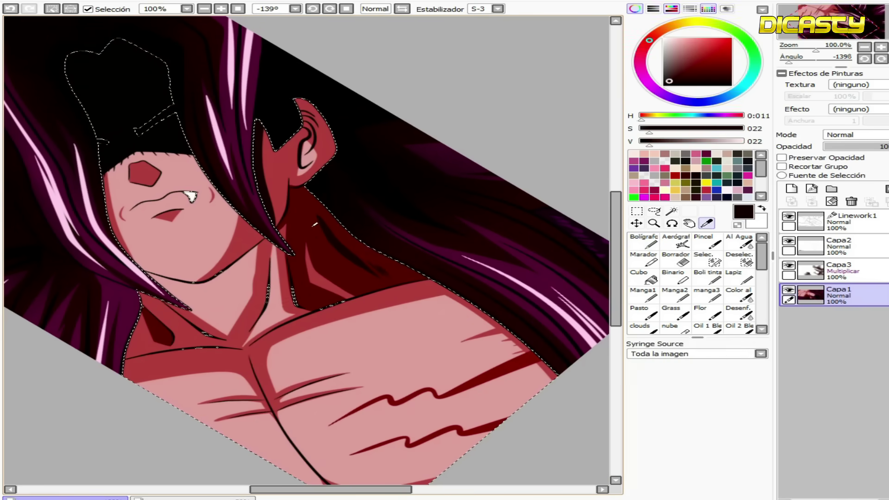
{"action": "left_click_drag", "start_coordinate": [343, 243], "coordinate": [320, 218]}
{"action": "left_click", "coordinate": [380, 270], "text": "alt"}
- Draw groups of short near-black hatching strokes on the cheeks, ear side, neck and chest
{"action": "mouse_move", "coordinate": [214, 231]}
{"action": "left_mouse_down"}
{"action": "mouse_move", "coordinate": [228, 228]}
{"action": "mouse_move", "coordinate": [224, 239]}
{"action": "left_mouse_up"}
{"action": "left_click_drag", "start_coordinate": [264, 168], "coordinate": [278, 185]}
{"action": "left_click_drag", "start_coordinate": [206, 296], "coordinate": [221, 323]}
{"action": "left_click_drag", "start_coordinate": [237, 280], "coordinate": [237, 306]}
{"action": "left_click_drag", "start_coordinate": [171, 362], "coordinate": [195, 368]}
{"action": "left_click_drag", "start_coordinate": [189, 360], "coordinate": [216, 359]}
{"action": "left_click_drag", "start_coordinate": [379, 345], "coordinate": [401, 326]}
{"action": "left_click_drag", "start_coordinate": [397, 338], "coordinate": [439, 323]}
{"action": "left_click_drag", "start_coordinate": [266, 454], "coordinate": [297, 462]}
{"action": "left_click_drag", "start_coordinate": [357, 456], "coordinate": [389, 431]}
{"action": "left_click_drag", "start_coordinate": [391, 436], "coordinate": [432, 410]}
{"action": "left_click_drag", "start_coordinate": [509, 411], "coordinate": [536, 391]}
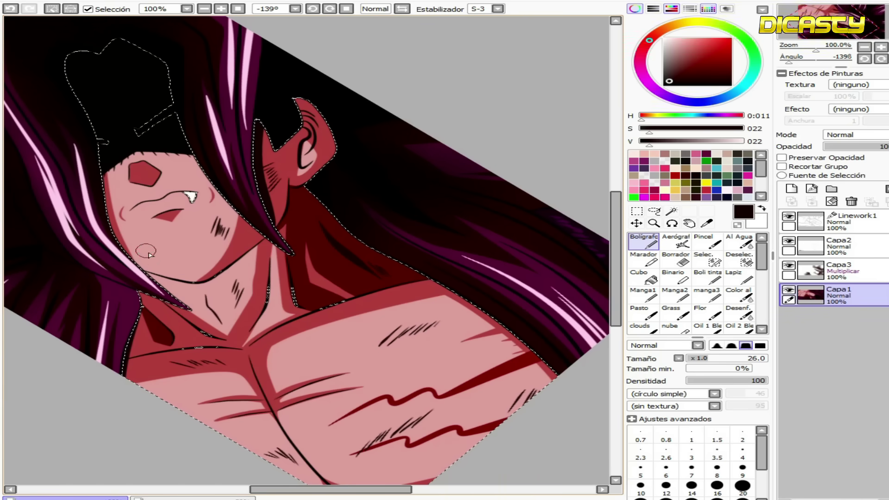
- Reduce the pen size to 14 and fill the red underside of the nose with near-black
{"action": "scroll", "coordinate": [184, 168], "scroll_direction": "up", "scroll_amount": 4}
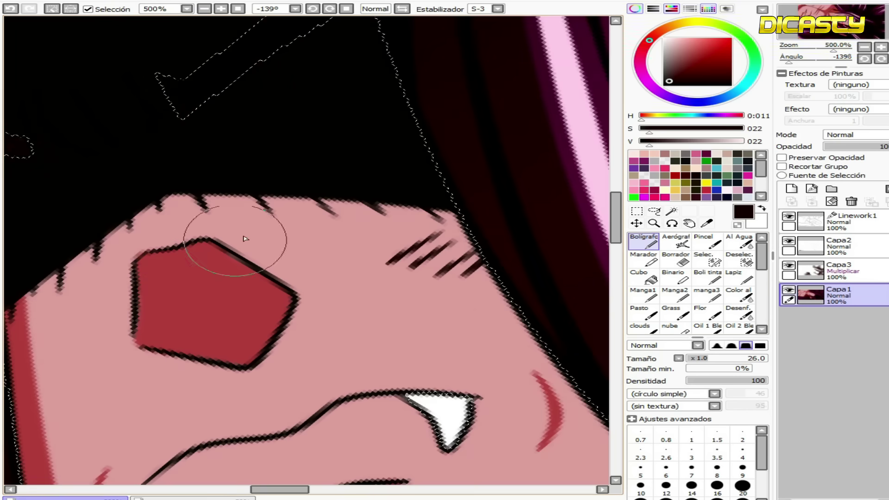
{"action": "key", "text": "bracketleft"}
{"action": "key", "text": "bracketleft"}
{"action": "key", "text": "bracketleft"}
{"action": "mouse_move", "coordinate": [151, 261]}
{"action": "left_mouse_down"}
{"action": "mouse_move", "coordinate": [189, 349]}
{"action": "mouse_move", "coordinate": [282, 303]}
{"action": "left_mouse_up"}
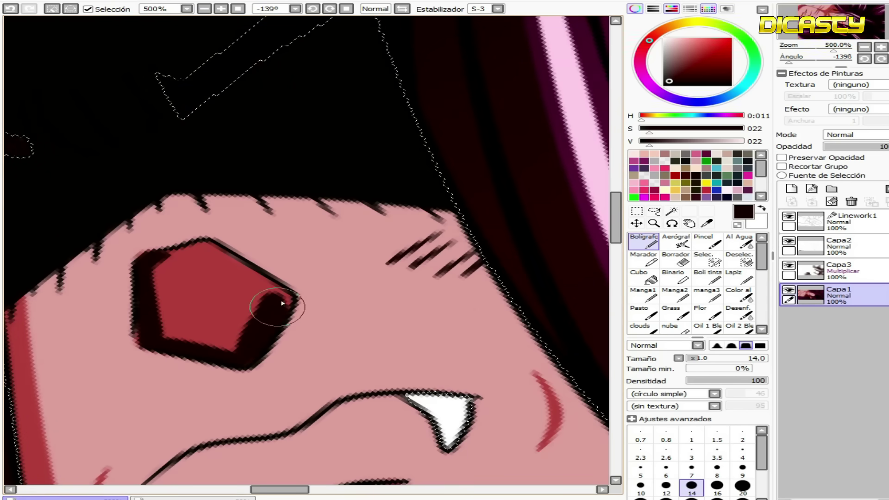
{"action": "mouse_move", "coordinate": [151, 274]}
{"action": "left_mouse_down"}
{"action": "mouse_move", "coordinate": [232, 349]}
{"action": "mouse_move", "coordinate": [178, 256]}
{"action": "mouse_move", "coordinate": [239, 324]}
{"action": "mouse_move", "coordinate": [141, 256]}
{"action": "left_mouse_up"}
{"action": "right_click", "coordinate": [141, 256]}
{"action": "right_click", "coordinate": [194, 323]}
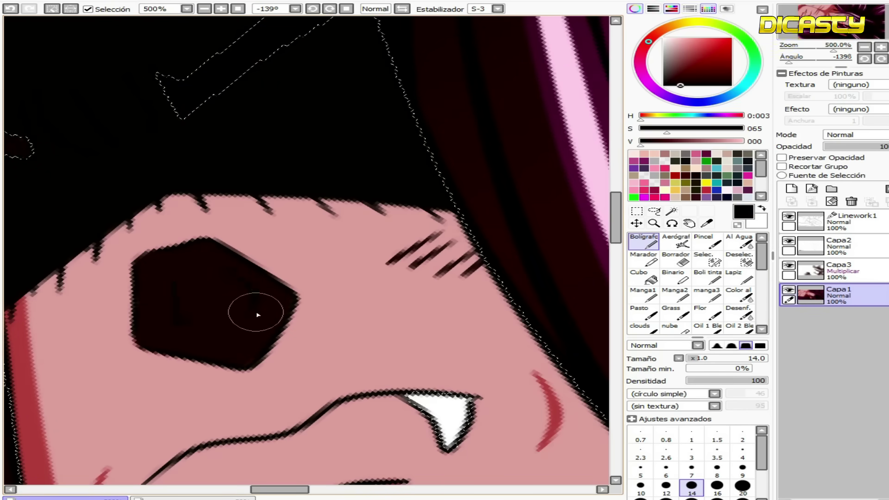
- Sample the skin pink and trim the hatching strokes on the cheek
{"action": "scroll", "coordinate": [256, 287], "scroll_direction": "down", "scroll_amount": 5}
{"action": "scroll", "coordinate": [298, 317], "scroll_direction": "up", "scroll_amount": 3}
{"action": "left_click", "coordinate": [229, 281], "text": "alt"}
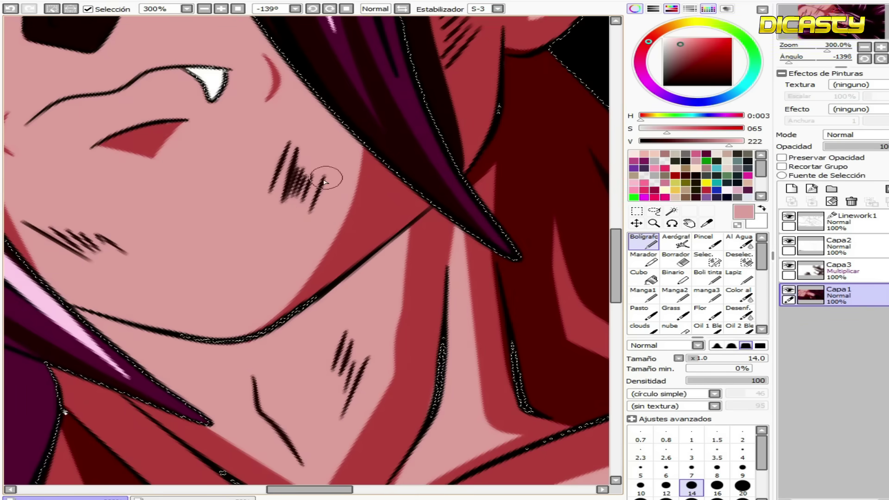
{"action": "scroll", "coordinate": [234, 296], "scroll_direction": "down", "scroll_amount": 5}
{"action": "scroll", "coordinate": [235, 296], "scroll_direction": "up", "scroll_amount": 1}
- On layer Capa2, choose a dark blood red and paint a trickle of blood from the fang down to the chin
{"action": "left_click", "coordinate": [346, 9]}
{"action": "left_click_drag", "start_coordinate": [179, 104], "coordinate": [280, 130]}
{"action": "scroll", "coordinate": [279, 131], "scroll_direction": "up", "scroll_amount": 1}
{"action": "left_click", "coordinate": [838, 246]}
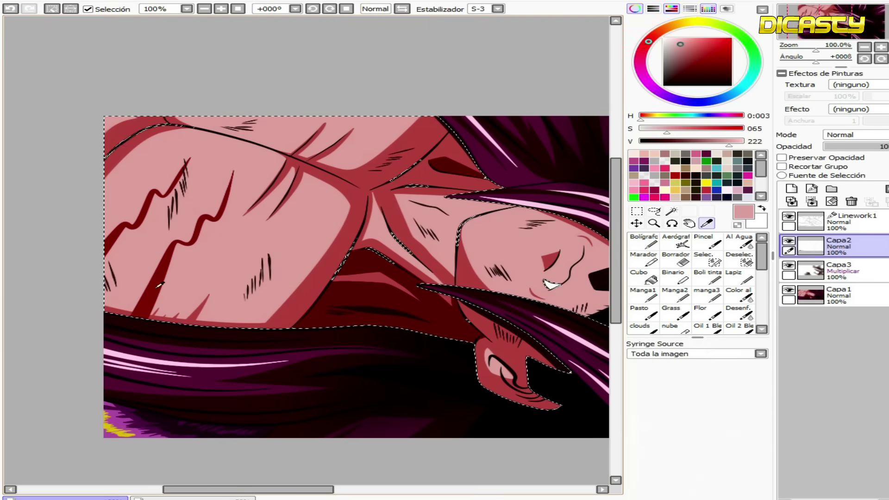
{"action": "left_click", "coordinate": [156, 286], "text": "alt"}
{"action": "left_click", "coordinate": [676, 175]}
{"action": "left_click", "coordinate": [703, 142]}
{"action": "left_click", "coordinate": [647, 43]}
{"action": "scroll", "coordinate": [146, 336], "scroll_direction": "down", "scroll_amount": 2}
{"action": "left_click_drag", "start_coordinate": [780, 59], "coordinate": [792, 59]}
{"action": "scroll", "coordinate": [374, 184], "scroll_direction": "up", "scroll_amount": 3}
{"action": "left_click_drag", "start_coordinate": [326, 238], "coordinate": [327, 260]}
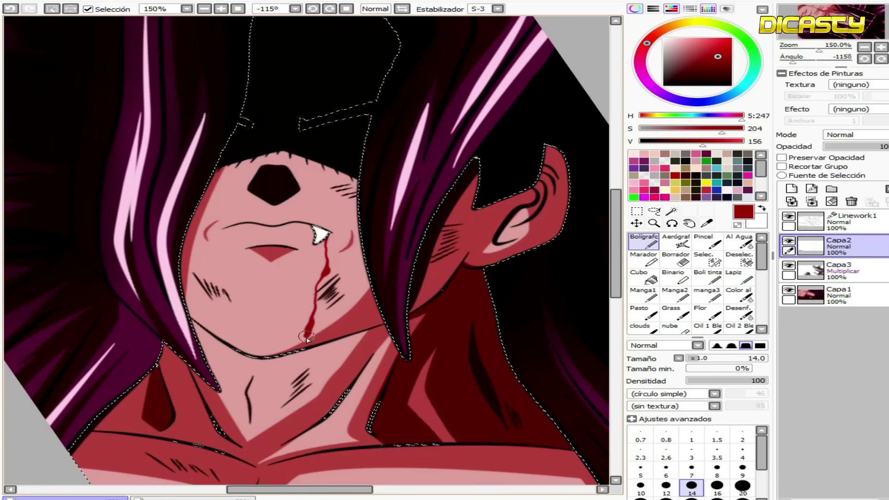
- Continue the blood trickle down the neck and paint another one down the opposite cheek to the jaw
{"action": "left_click_drag", "start_coordinate": [323, 380], "coordinate": [315, 424]}
{"action": "key", "text": "ctrl+z"}
{"action": "left_click_drag", "start_coordinate": [233, 164], "coordinate": [221, 224]}
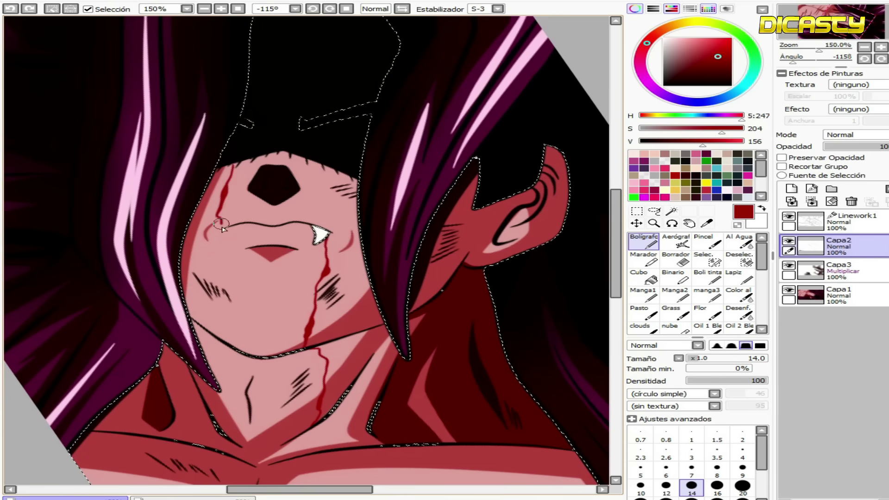
{"action": "left_click_drag", "start_coordinate": [226, 290], "coordinate": [236, 346]}
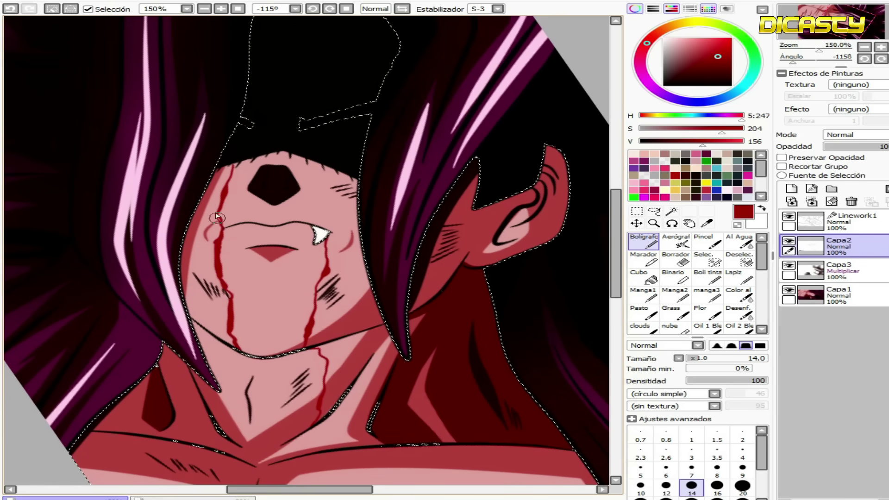
- On layer Capa1, sample the shadow red and extend the shadow along the upper edge of the larger chest muscle
{"action": "scroll", "coordinate": [215, 215], "scroll_direction": "down", "scroll_amount": 2}
{"action": "scroll", "coordinate": [301, 421], "scroll_direction": "up", "scroll_amount": 1}
{"action": "left_click", "coordinate": [840, 295]}
{"action": "left_click", "coordinate": [273, 309], "text": "alt"}
{"action": "left_click_drag", "start_coordinate": [259, 331], "coordinate": [432, 319]}
- On layer Capa2, sample the blood red and paint blood trickles down the chest
{"action": "left_click", "coordinate": [840, 247]}
{"action": "left_click", "coordinate": [258, 259], "text": "alt"}
{"action": "left_click_drag", "start_coordinate": [126, 290], "coordinate": [123, 306]}
{"action": "key", "text": "ctrl+z"}
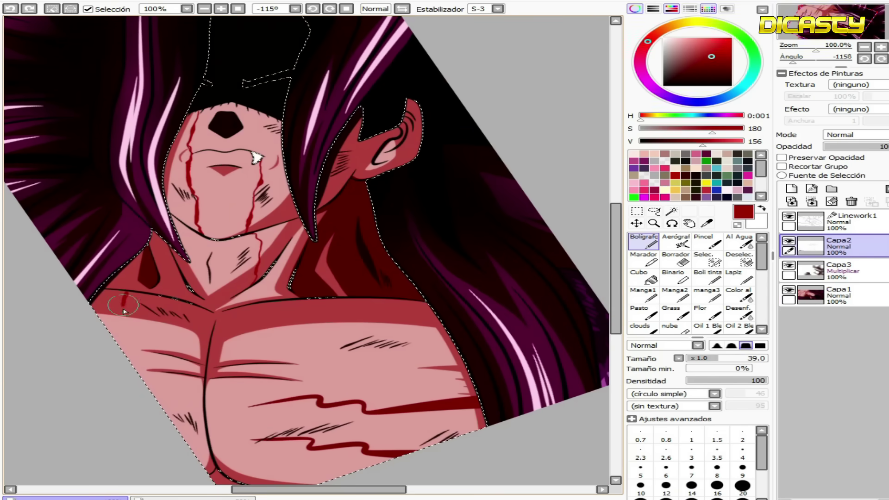
{"action": "mouse_move", "coordinate": [702, 141]}
{"action": "left_mouse_down"}
{"action": "mouse_move", "coordinate": [743, 142]}
{"action": "mouse_move", "coordinate": [650, 128]}
{"action": "left_mouse_up"}
{"action": "left_click_drag", "start_coordinate": [126, 294], "coordinate": [123, 305]}
- Sample the blood colour, raise its value to 255 and paint bright red highlights on the blood trickles
{"action": "left_click", "coordinate": [126, 319], "text": "alt"}
{"action": "left_click_drag", "start_coordinate": [702, 141], "coordinate": [742, 141]}
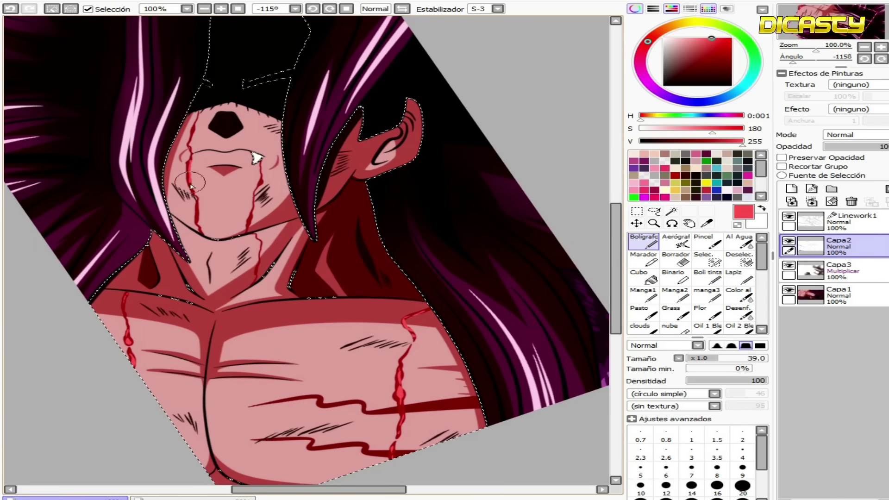
{"action": "key", "text": "ctrl+z"}
{"action": "left_click_drag", "start_coordinate": [196, 133], "coordinate": [194, 128]}
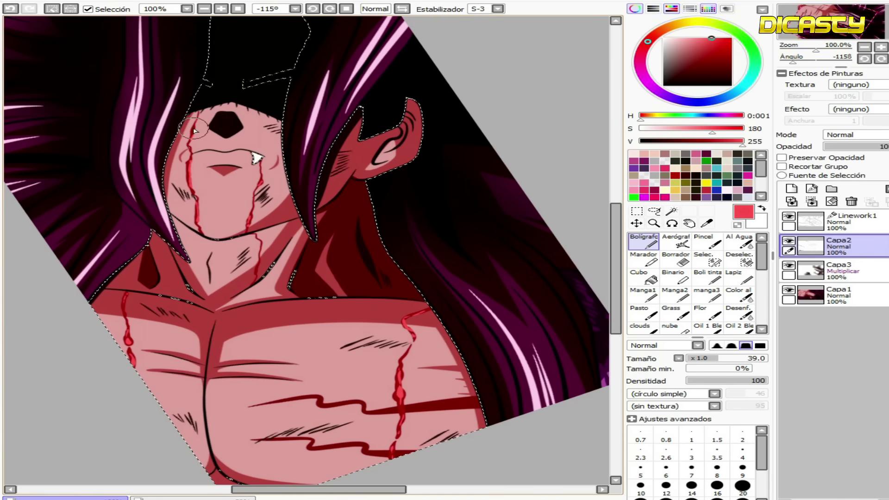
{"action": "key", "text": "ctrl+z"}
{"action": "left_click_drag", "start_coordinate": [257, 277], "coordinate": [260, 259]}
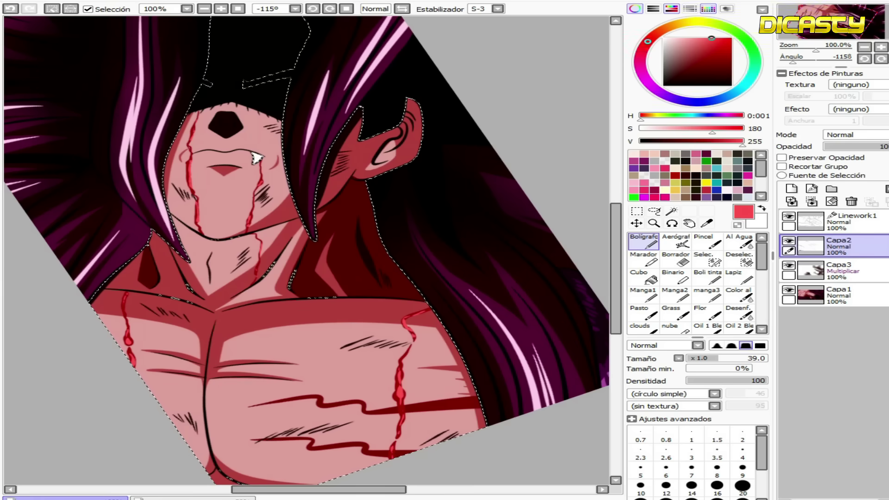
- Add a new layer, choose a near-white pink and paint shiny highlights on the chest, neck, face and ear
{"action": "left_click", "coordinate": [791, 188]}
{"action": "left_click_drag", "start_coordinate": [683, 40], "coordinate": [667, 38]}
{"action": "mouse_move", "coordinate": [138, 323]}
{"action": "left_mouse_down"}
{"action": "mouse_move", "coordinate": [192, 350]}
{"action": "mouse_move", "coordinate": [182, 371]}
{"action": "mouse_move", "coordinate": [201, 442]}
{"action": "left_mouse_up"}
{"action": "left_click_drag", "start_coordinate": [241, 340], "coordinate": [370, 329]}
{"action": "mouse_move", "coordinate": [345, 334]}
{"action": "left_mouse_down"}
{"action": "mouse_move", "coordinate": [346, 367]}
{"action": "mouse_move", "coordinate": [354, 435]}
{"action": "left_mouse_up"}
{"action": "left_click_drag", "start_coordinate": [346, 454], "coordinate": [356, 467]}
{"action": "left_click_drag", "start_coordinate": [189, 230], "coordinate": [204, 280]}
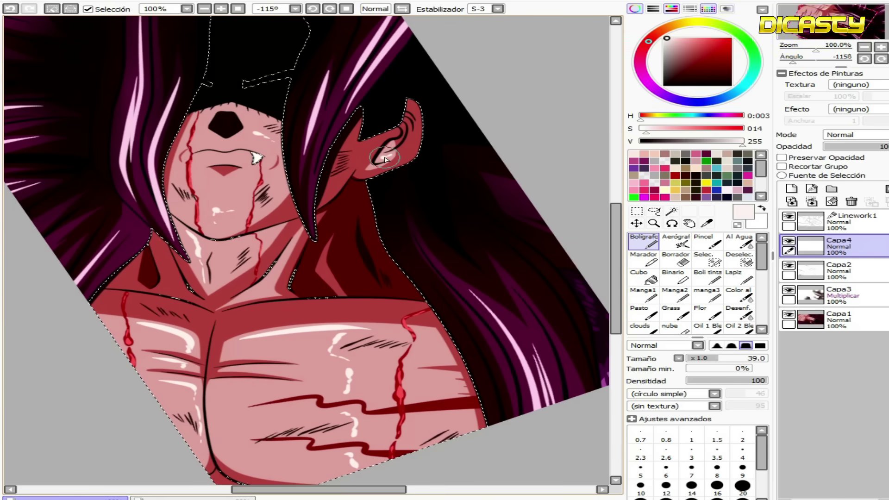
- Sample the skin pink, brighten it to a value of 246 and dab softer highlights around the mouth
{"action": "scroll", "coordinate": [251, 121], "scroll_direction": "up", "scroll_amount": 2}
{"action": "right_click", "coordinate": [258, 148]}
{"action": "left_click", "coordinate": [680, 40]}
{"action": "left_click_drag", "start_coordinate": [247, 189], "coordinate": [218, 188]}
{"action": "left_click_drag", "start_coordinate": [151, 189], "coordinate": [174, 187]}
- Reset the rotation, clear the selection and cover the white gap between skin and hair on Capa1 with near-black, pen size 4
{"action": "scroll", "coordinate": [182, 173], "scroll_direction": "down", "scroll_amount": 3}
{"action": "left_click", "coordinate": [345, 9]}
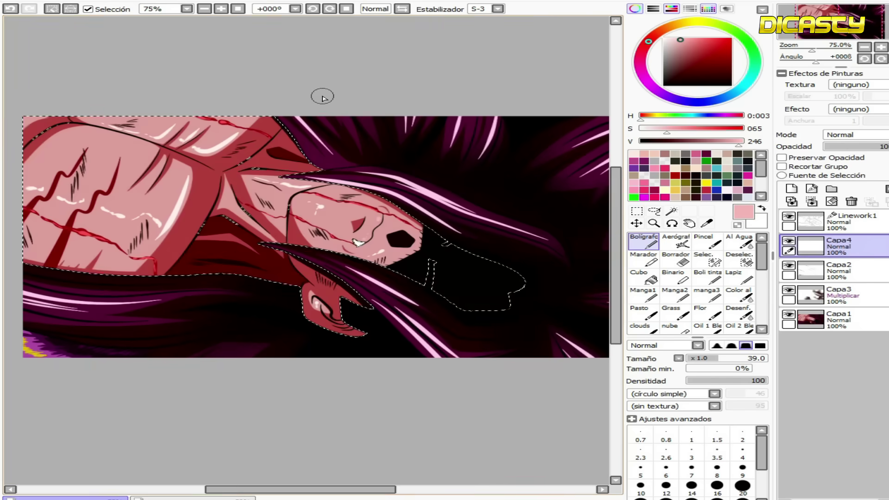
{"action": "left_click", "coordinate": [54, 9]}
{"action": "scroll", "coordinate": [391, 319], "scroll_direction": "up", "scroll_amount": 4}
{"action": "scroll", "coordinate": [303, 295], "scroll_direction": "up", "scroll_amount": 3}
{"action": "right_click", "coordinate": [302, 291]}
{"action": "left_click", "coordinate": [847, 321]}
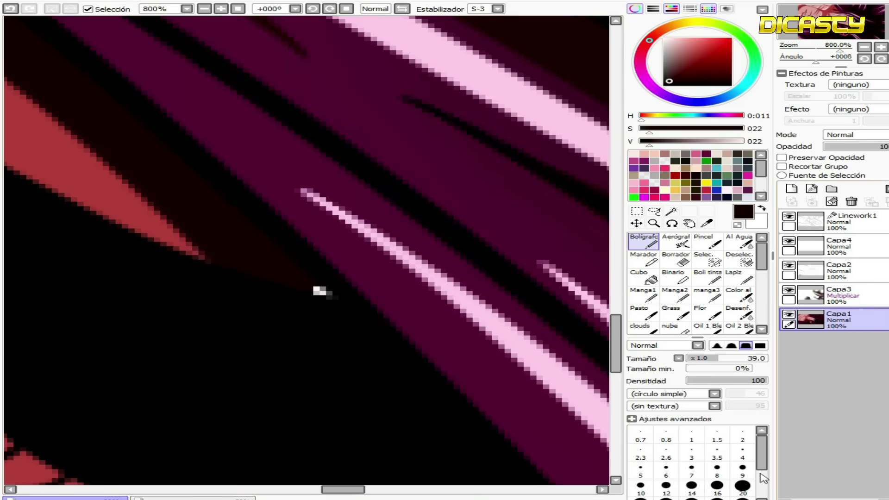
{"action": "left_click", "coordinate": [742, 452]}
{"action": "scroll", "coordinate": [314, 291], "scroll_direction": "up", "scroll_amount": 2}
{"action": "left_click_drag", "start_coordinate": [325, 286], "coordinate": [296, 277]}
- Cover the stray white pixel where the chest line meets the hair with the sampled dark red and check for further gaps
{"action": "scroll", "coordinate": [358, 324], "scroll_direction": "down", "scroll_amount": 9}
{"action": "scroll", "coordinate": [139, 291], "scroll_direction": "up", "scroll_amount": 9}
{"action": "left_click_drag", "start_coordinate": [323, 323], "coordinate": [361, 311]}
{"action": "key", "text": "ctrl+z"}
{"action": "right_click", "coordinate": [410, 291]}
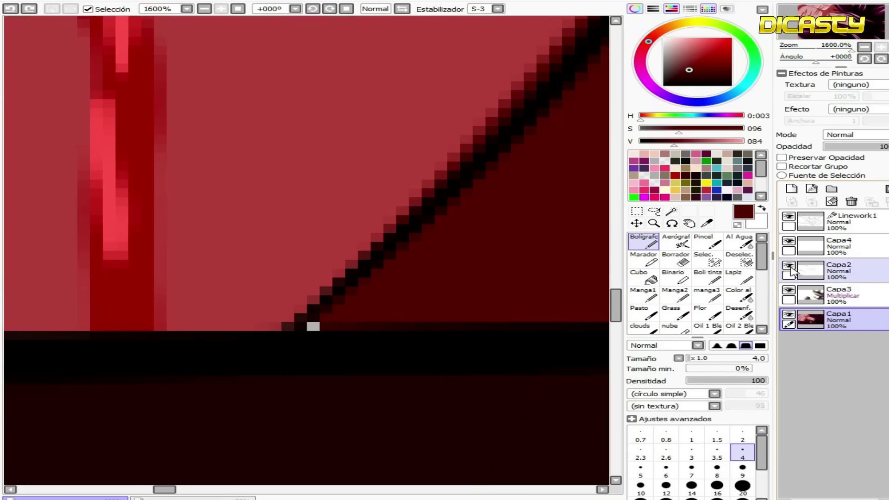
{"action": "left_click", "coordinate": [803, 273]}
{"action": "left_click", "coordinate": [839, 316]}
{"action": "scroll", "coordinate": [260, 373], "scroll_direction": "down", "scroll_amount": 6}
{"action": "scroll", "coordinate": [486, 289], "scroll_direction": "up", "scroll_amount": 1}
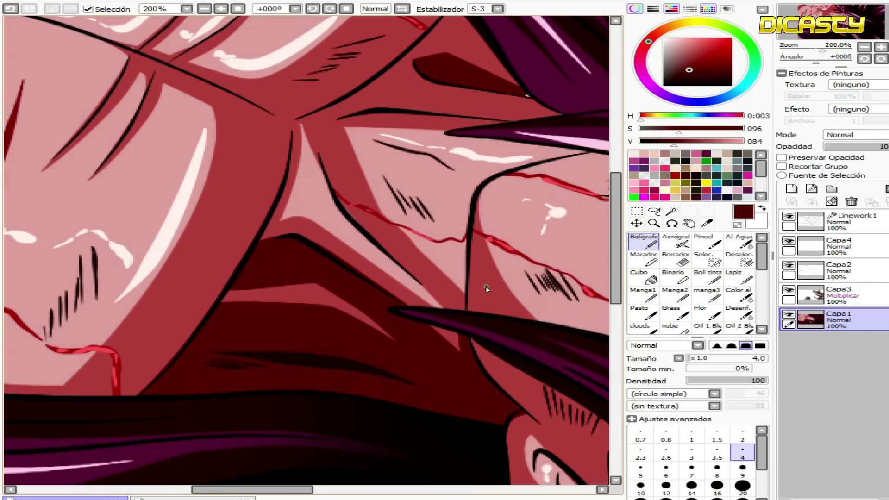
{"action": "scroll", "coordinate": [331, 305], "scroll_direction": "down", "scroll_amount": 3}
{"action": "scroll", "coordinate": [432, 179], "scroll_direction": "up", "scroll_amount": 8}
{"action": "scroll", "coordinate": [420, 240], "scroll_direction": "down", "scroll_amount": 8}
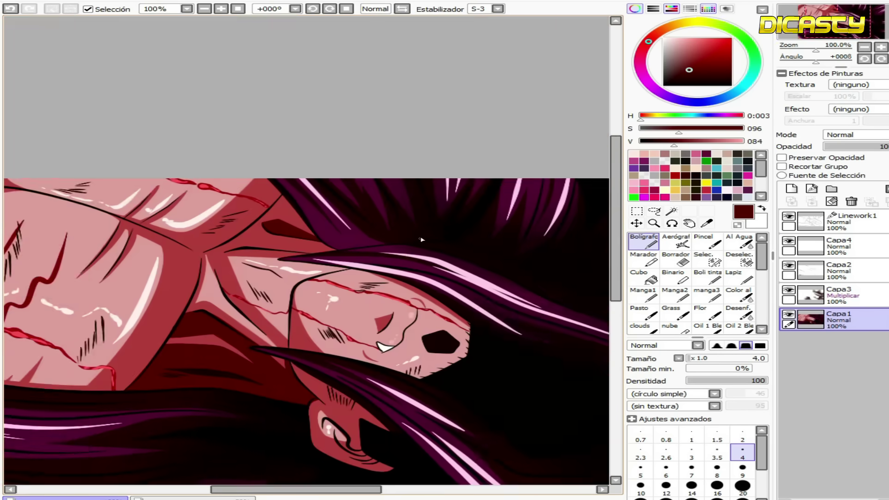
- On layer Linework1, increase the line pressure at two control points along the fang's outline and mouth line
{"action": "scroll", "coordinate": [289, 239], "scroll_direction": "up", "scroll_amount": 6}
{"action": "left_click", "coordinate": [843, 226]}
{"action": "scroll", "coordinate": [388, 288], "scroll_direction": "up", "scroll_amount": 1}
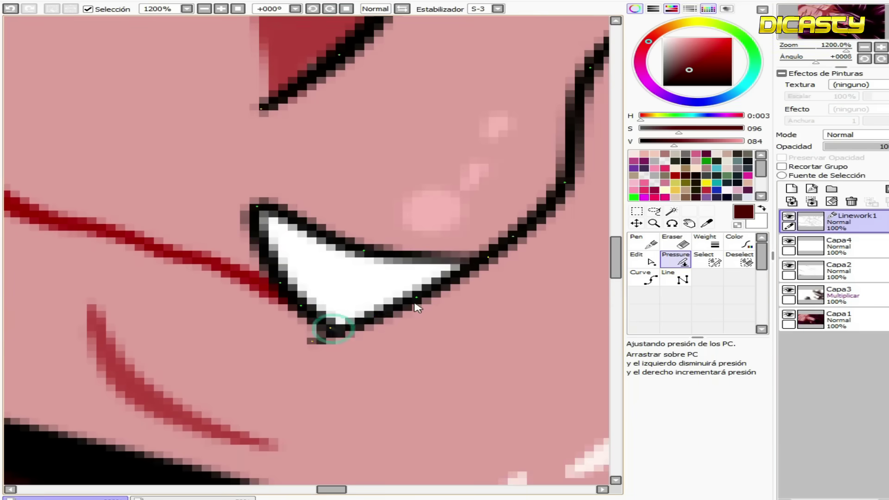
{"action": "left_click_drag", "start_coordinate": [416, 298], "coordinate": [578, 268]}
{"action": "left_click_drag", "start_coordinate": [512, 236], "coordinate": [602, 241]}
- Select the fang's interior with the magic wand and fill it with light grey on layer Capa1
{"action": "left_click", "coordinate": [671, 208]}
{"action": "left_click", "coordinate": [296, 248]}
{"action": "left_click", "coordinate": [842, 317]}
{"action": "left_click", "coordinate": [644, 278]}
{"action": "left_click", "coordinate": [737, 142]}
{"action": "left_click", "coordinate": [362, 274]}
- Set the grey's value to 178 and the pen size to 6, then shade the fang's inner edge and blend it with a sampled grey
{"action": "left_click", "coordinate": [643, 242]}
{"action": "left_click_drag", "start_coordinate": [702, 142], "coordinate": [712, 142]}
{"action": "left_click", "coordinate": [692, 359]}
{"action": "left_click_drag", "start_coordinate": [263, 226], "coordinate": [320, 317]}
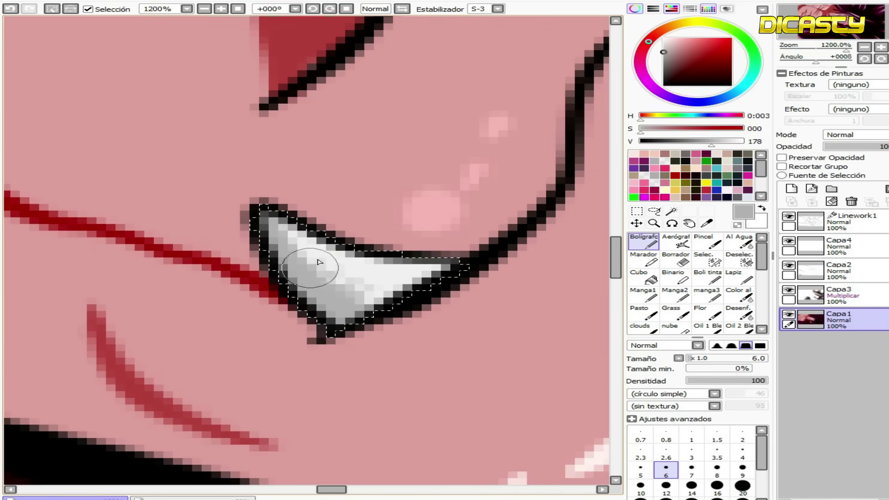
{"action": "left_click", "coordinate": [291, 256], "text": "alt"}
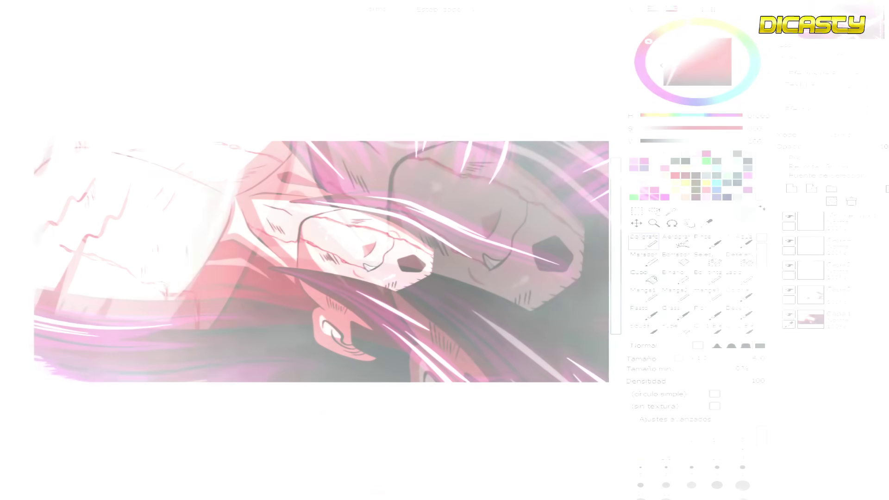